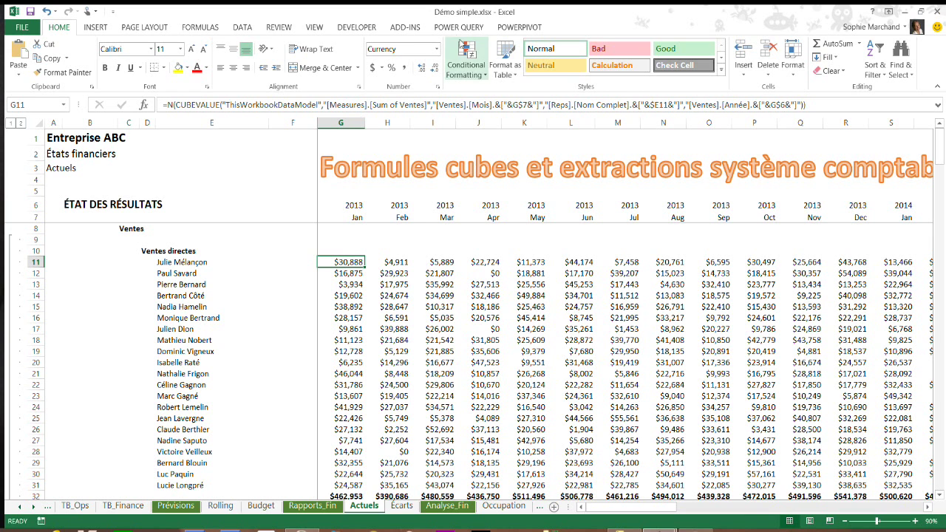
Display the list of workbook queries and preview the loaded tables, from Web and Ventes_Partenaires through Web_Partenaires to Reps.
click(458, 28)
click(300, 65)
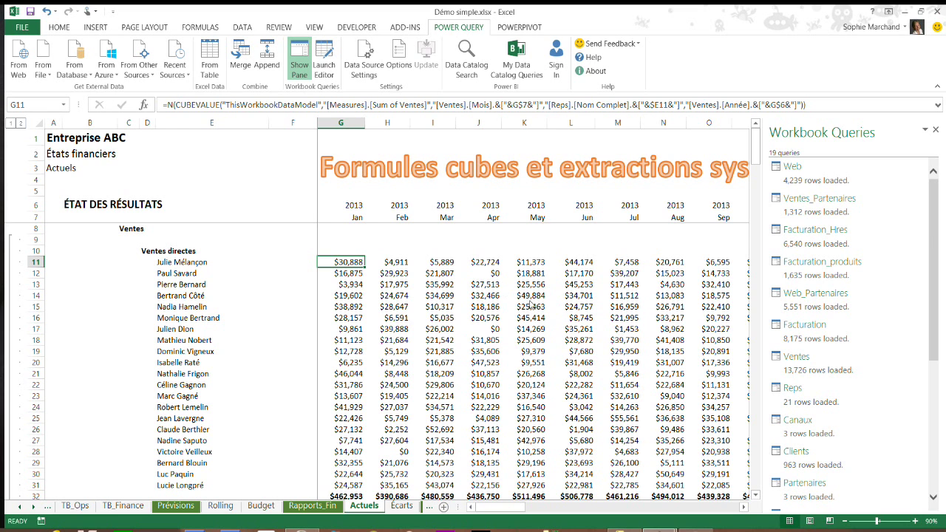
mouse_move(842, 187)
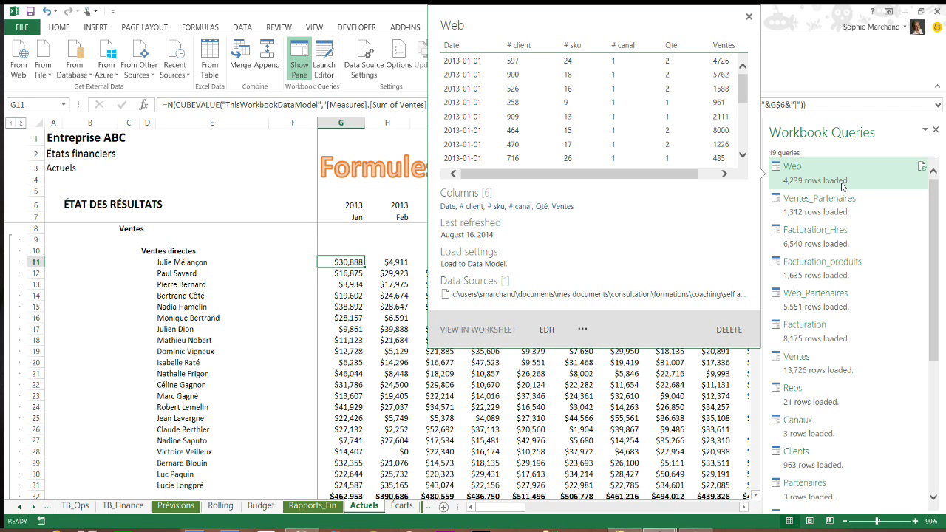
mouse_move(827, 214)
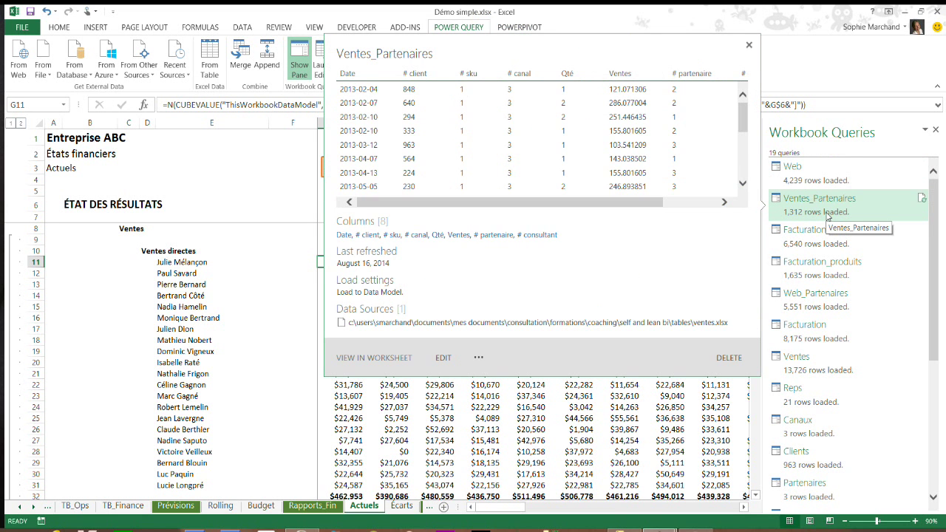
mouse_move(817, 238)
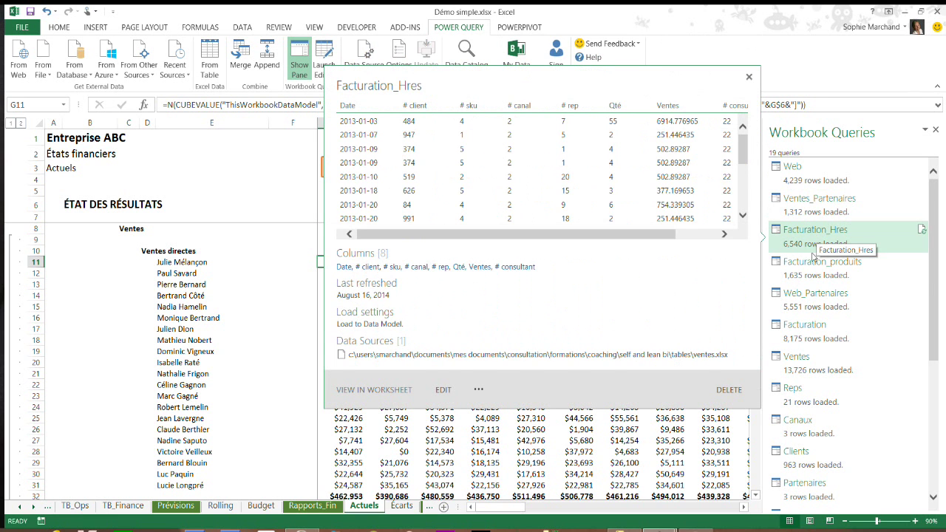
mouse_move(814, 267)
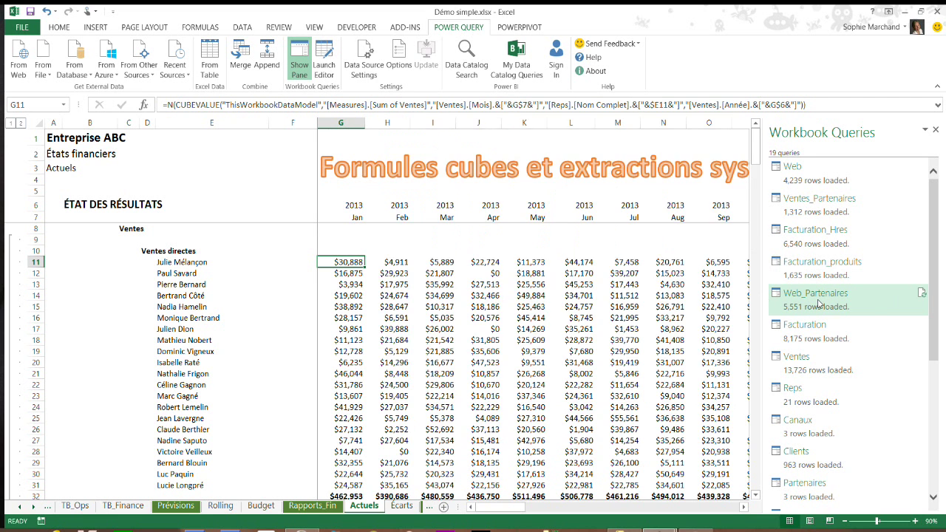
mouse_move(818, 303)
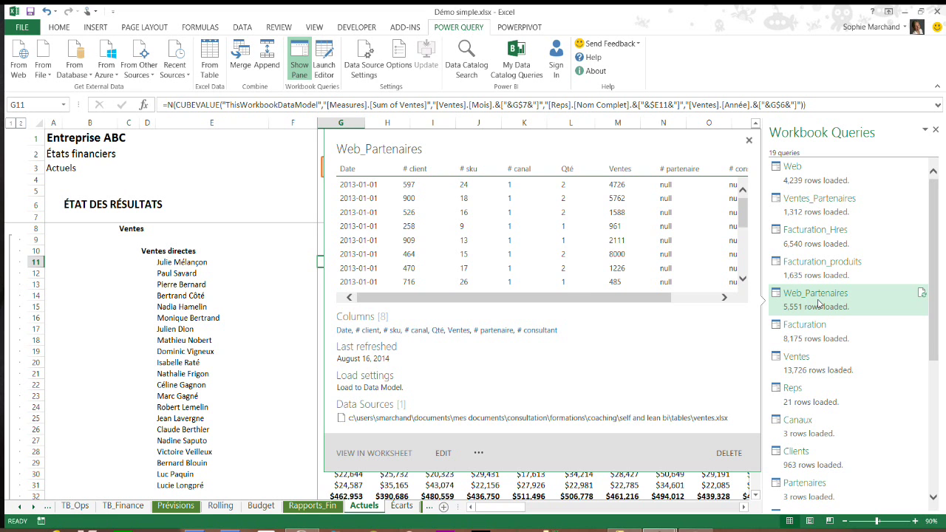
mouse_move(820, 337)
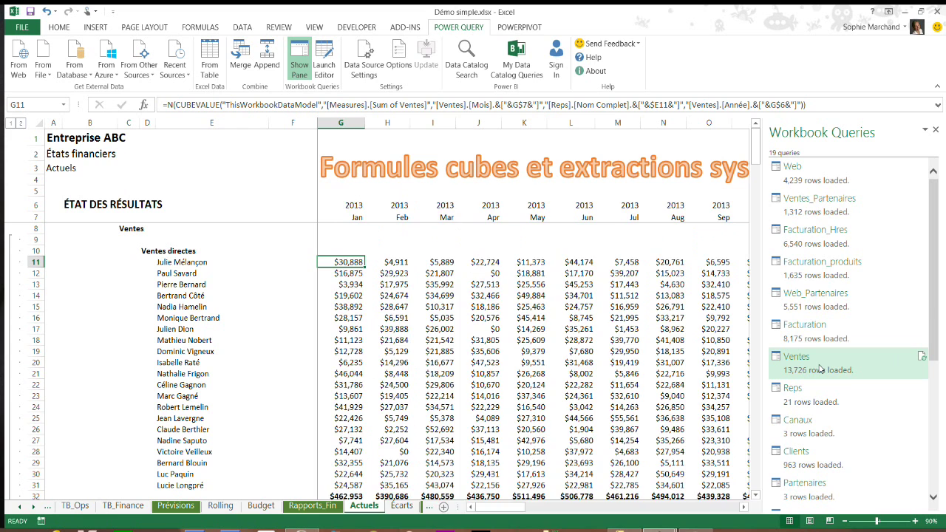
mouse_move(819, 368)
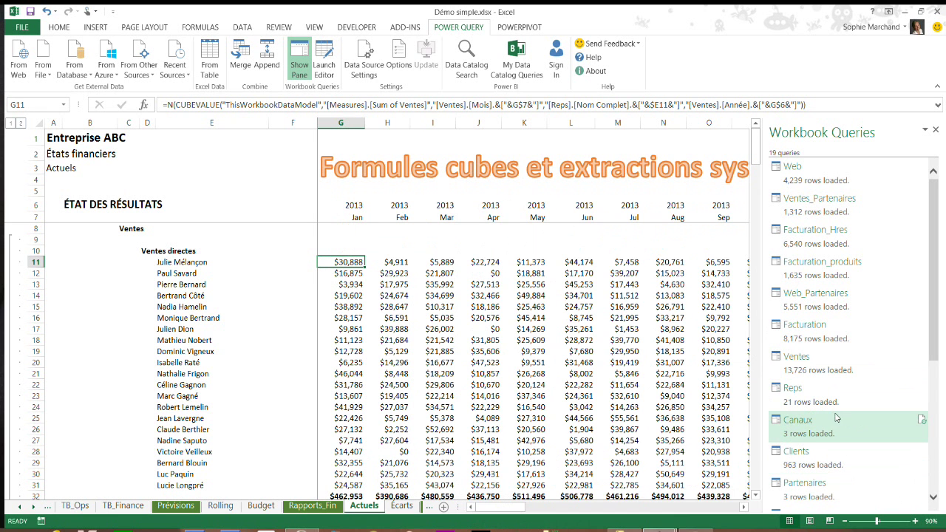
mouse_move(839, 394)
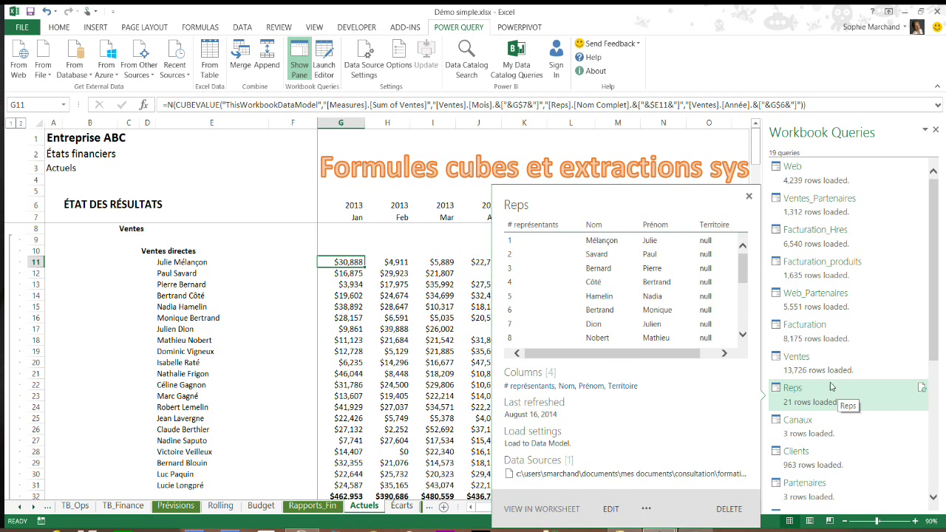
Open the Power Pivot data model diagram at 75% zoom and examine how Ventes relates to Clients and the surrounding tables.
click(517, 28)
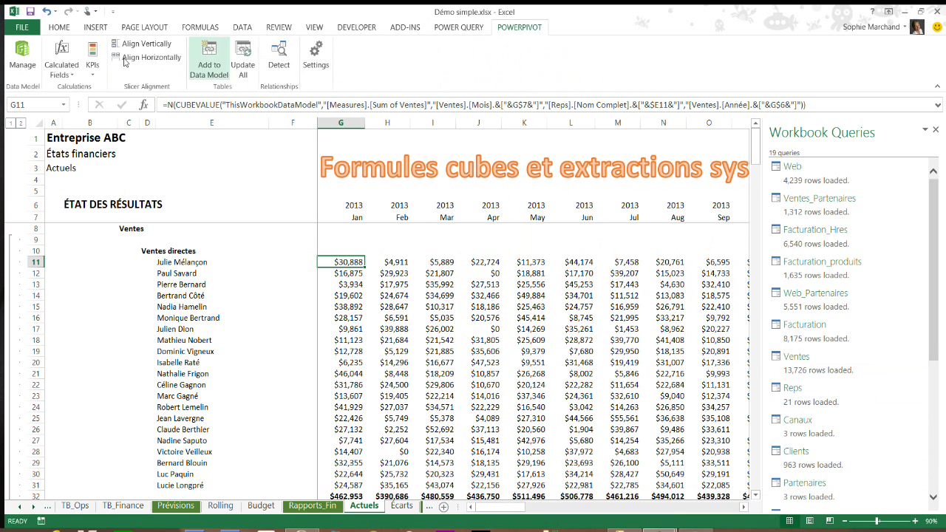
click(22, 59)
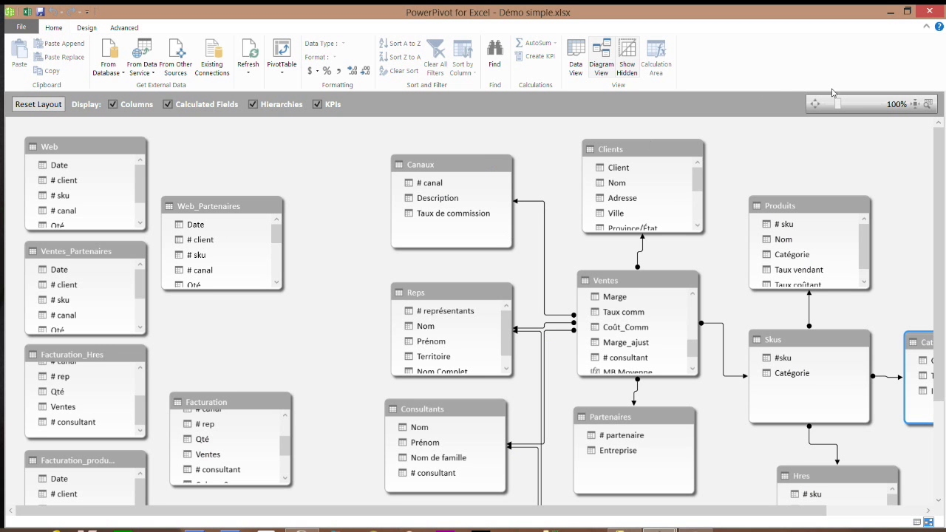
drag(840, 103, 834, 107)
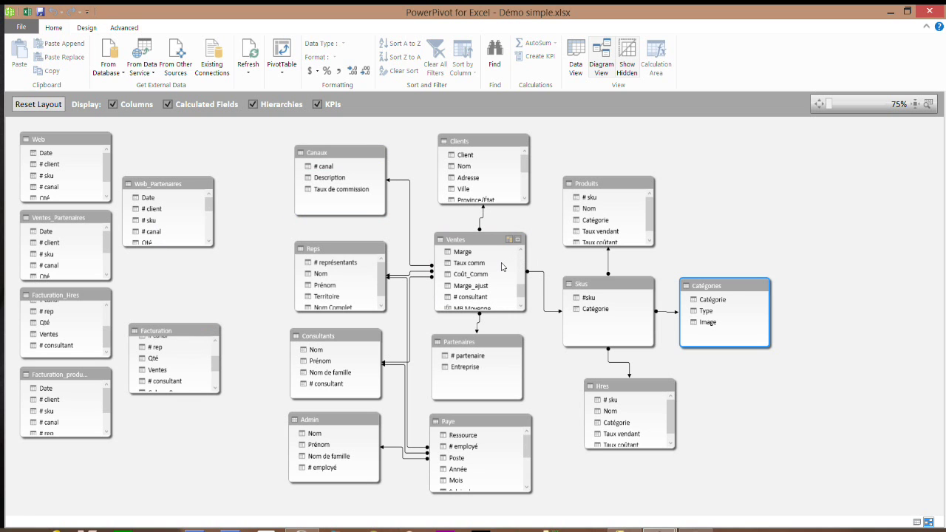
drag(521, 291, 523, 259)
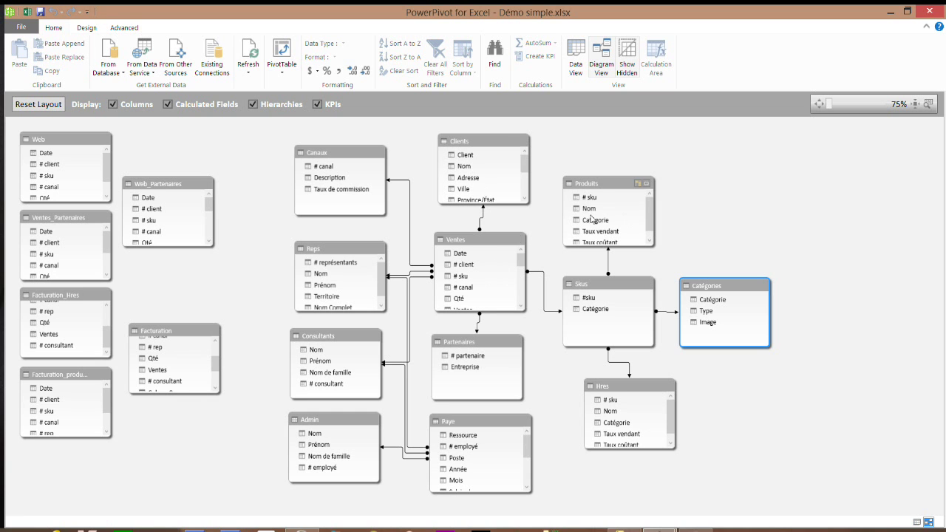
click(481, 220)
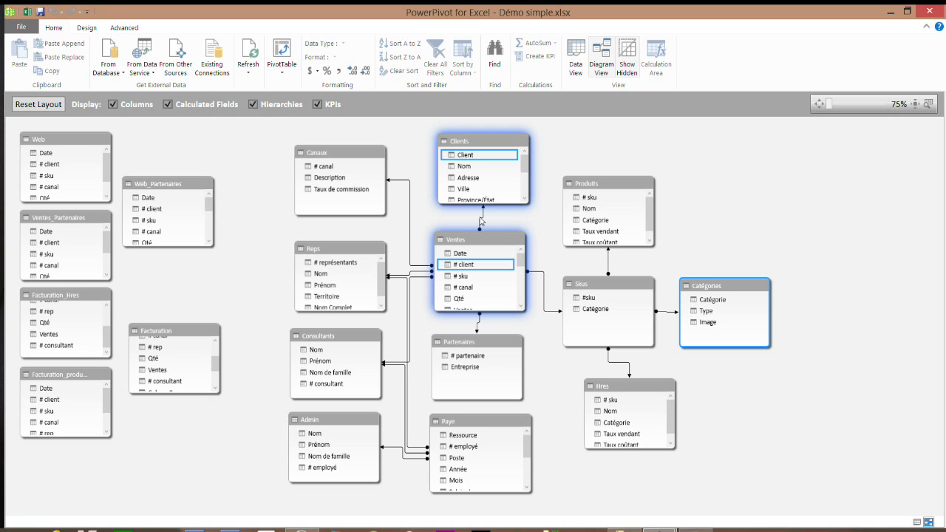
scroll(473, 195, down, 1)
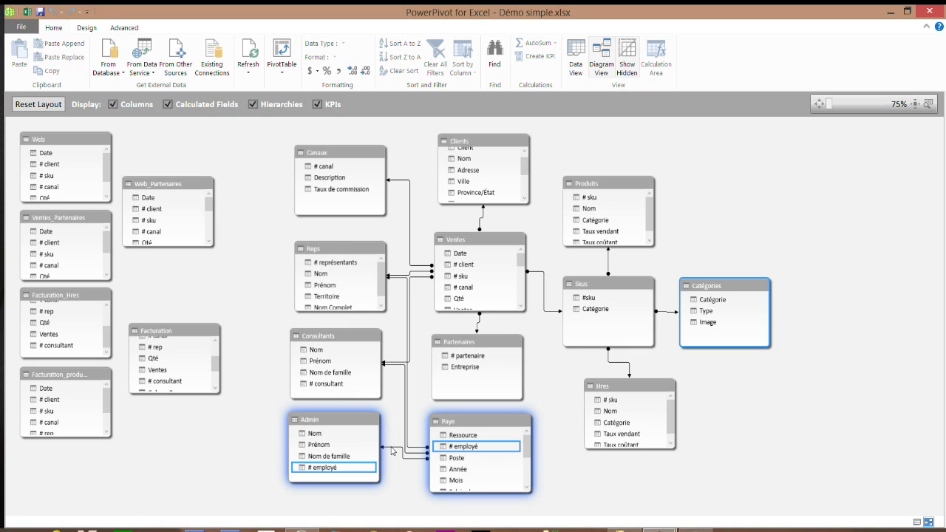
Show the Ventes table as a data grid, widen its Coût column and review the calculated columns.
click(575, 65)
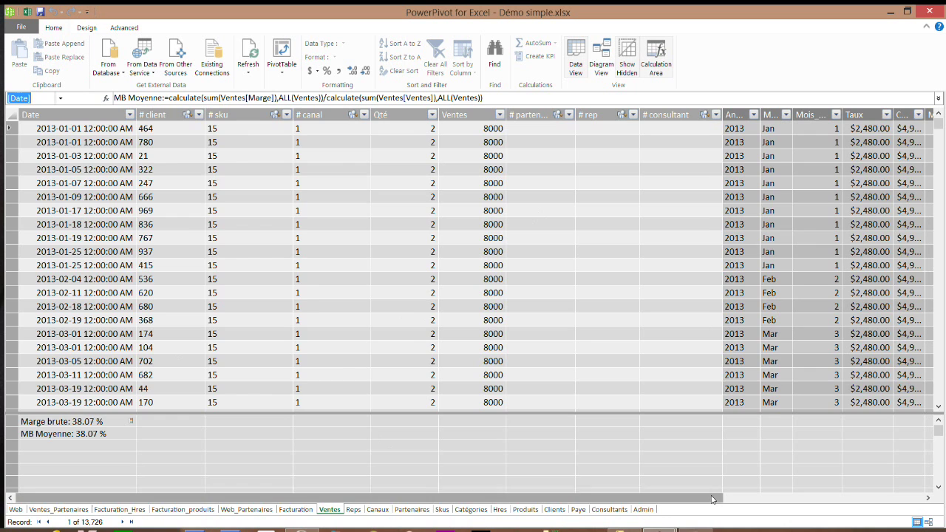
scroll(749, 498, right, 5)
drag(753, 119, 781, 123)
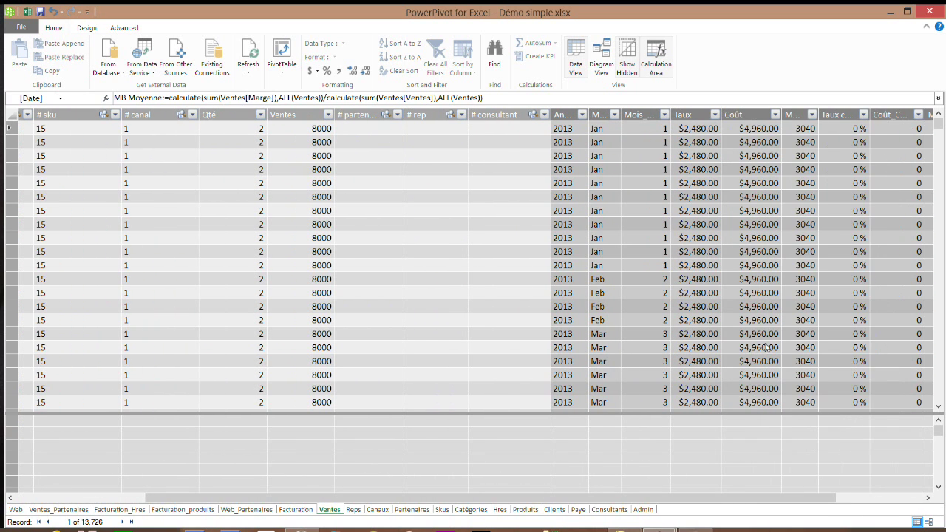
drag(742, 497, 830, 498)
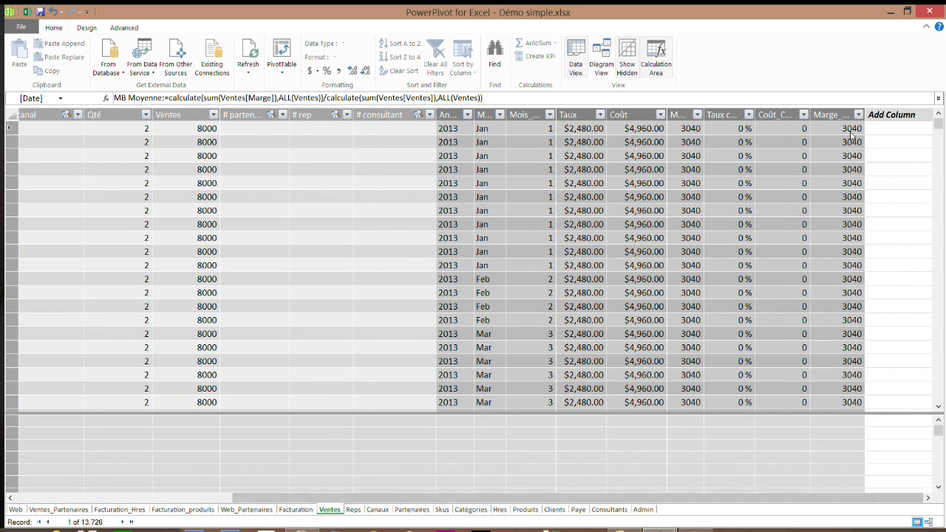
drag(576, 497, 360, 498)
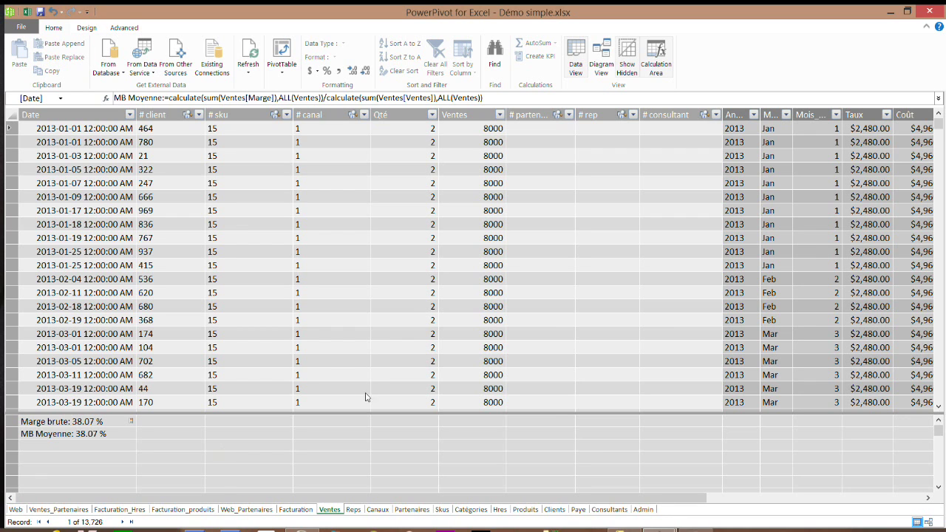
Switch back to the Démo simple.xlsx workbook in Excel and close the Workbook Queries pane.
mouse_move(656, 528)
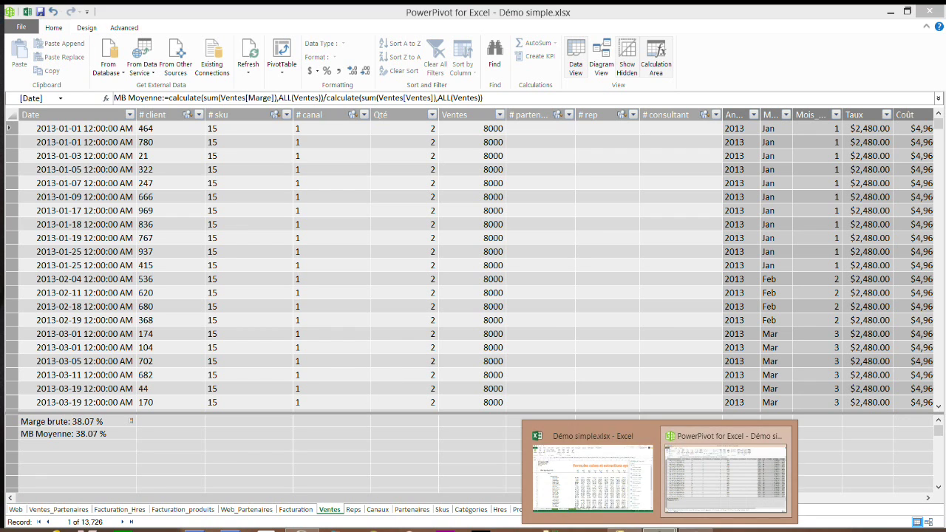
click(616, 481)
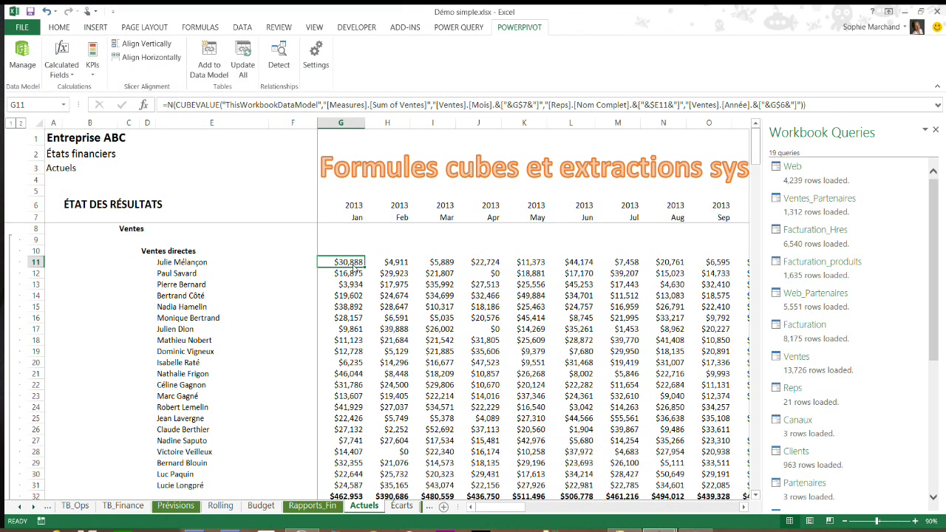
click(935, 129)
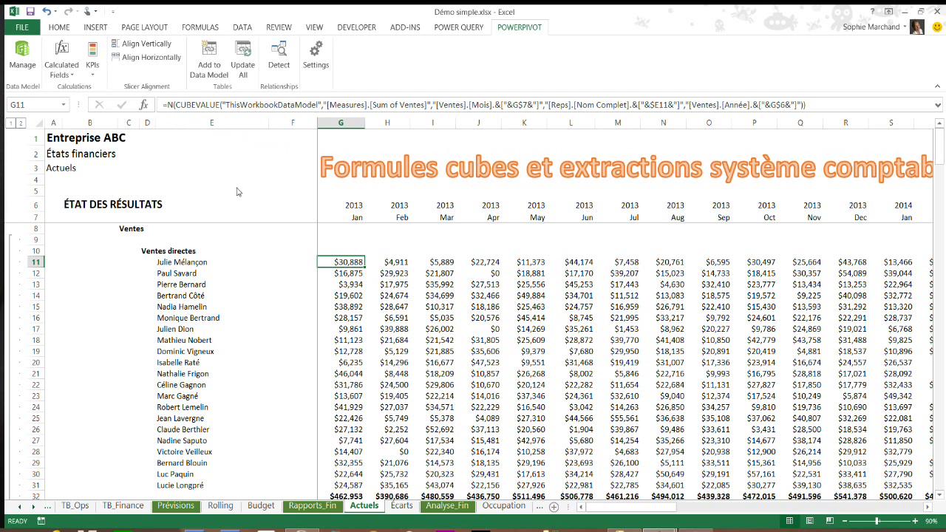
Inspect the cell references of the CUBEVALUE formula in G11, and review the income statement and balance sheet on the Actuels sheet.
key(F2)
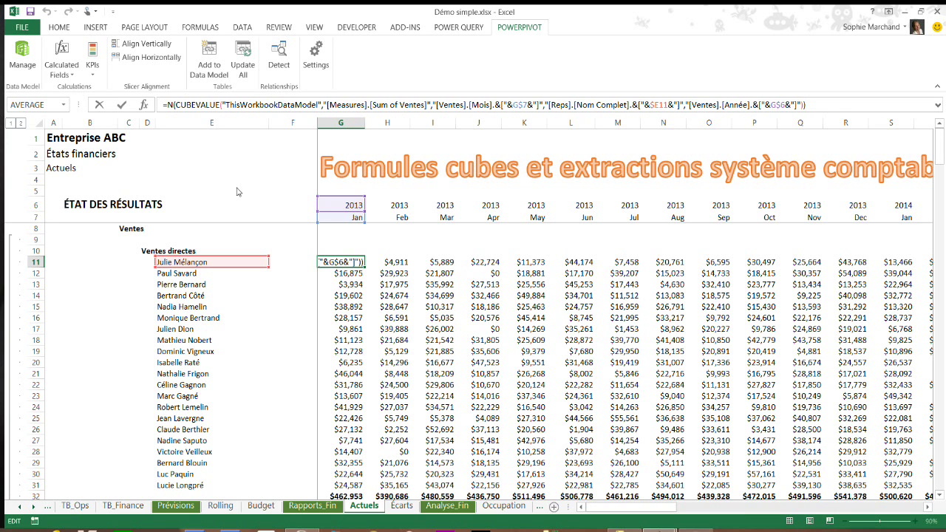
key(ctrl+Return)
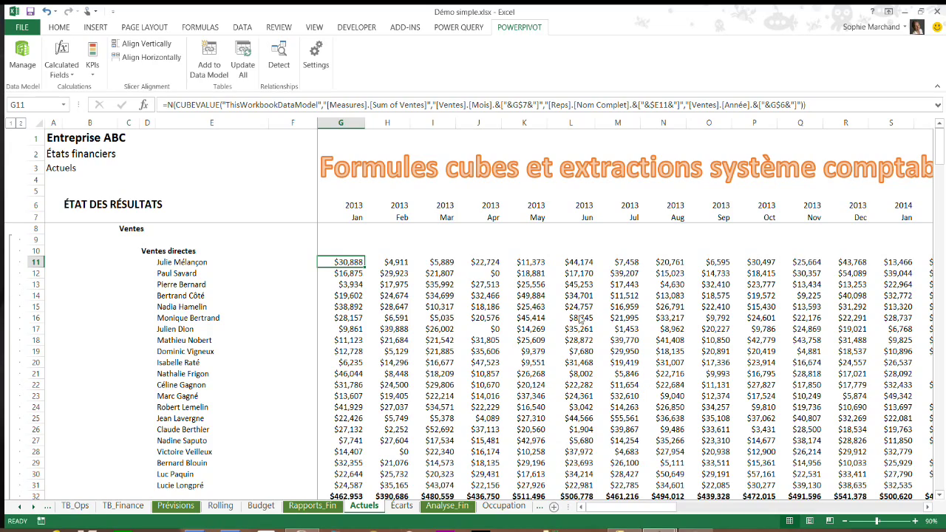
scroll(580, 318, down, 5)
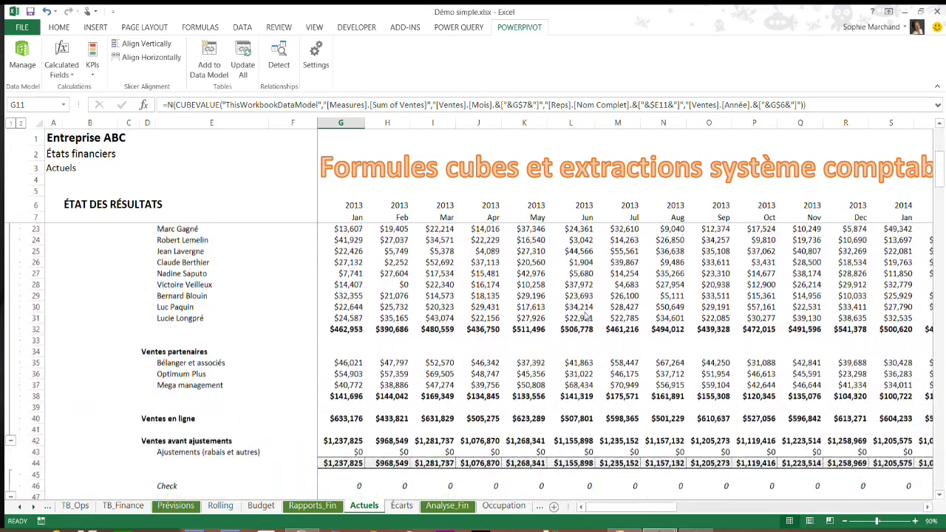
scroll(585, 313, down, 4)
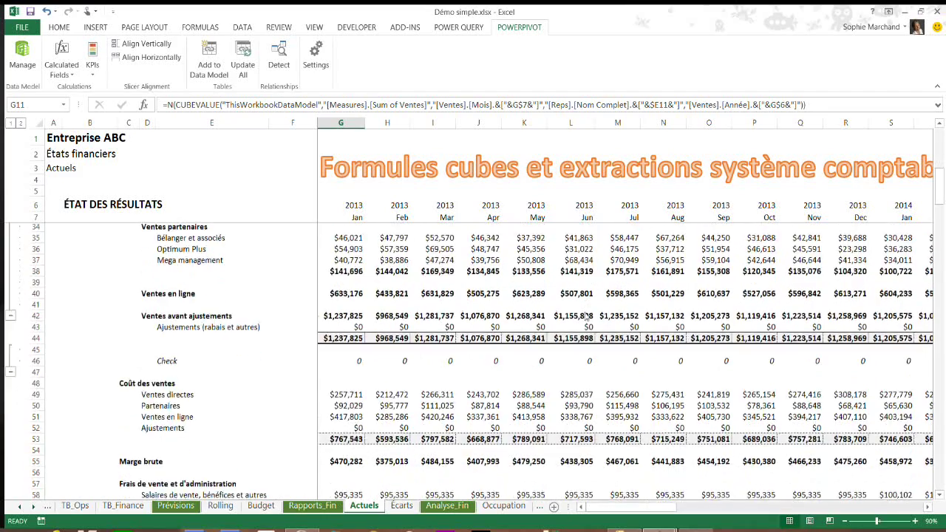
scroll(586, 317, down, 5)
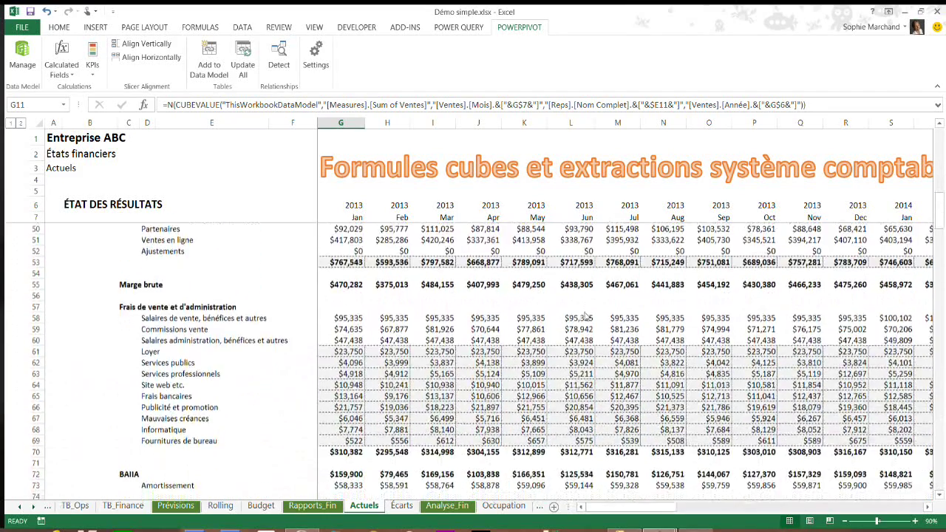
scroll(586, 316, down, 6)
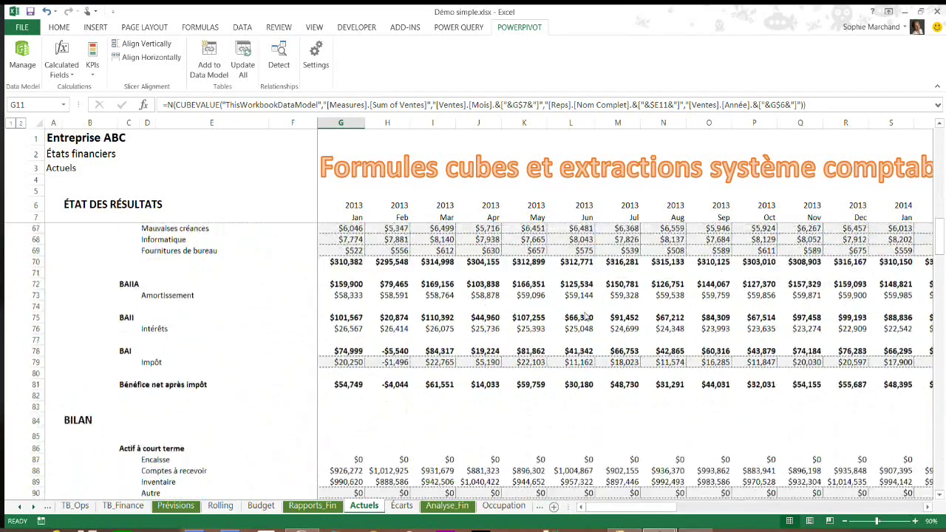
scroll(586, 316, down, 5)
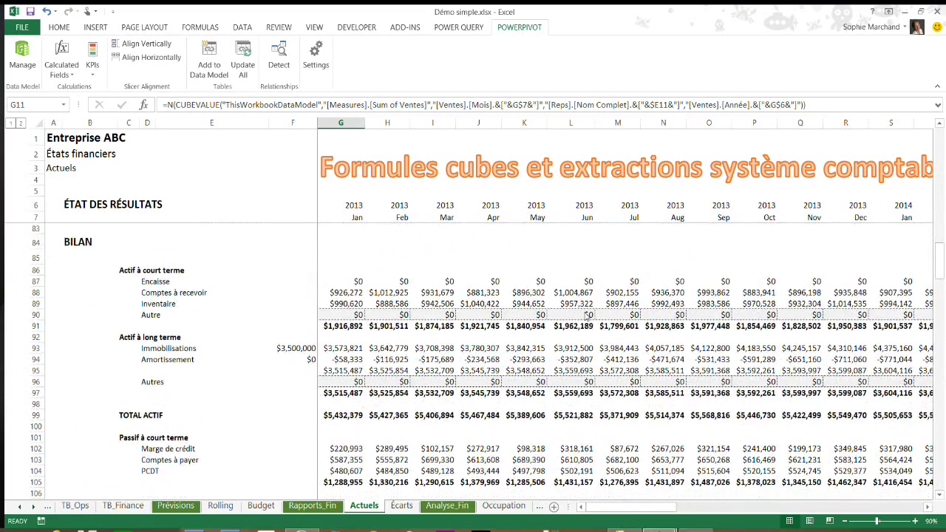
scroll(586, 316, down, 6)
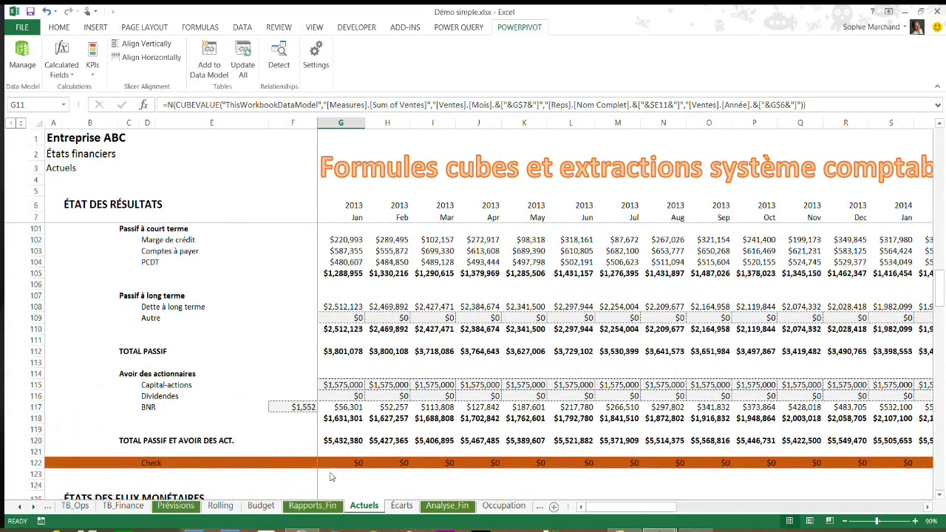
On the Rolling sheet, raise the growth percentage of the first direct-sales representative in row 13 to 7.0%.
click(221, 507)
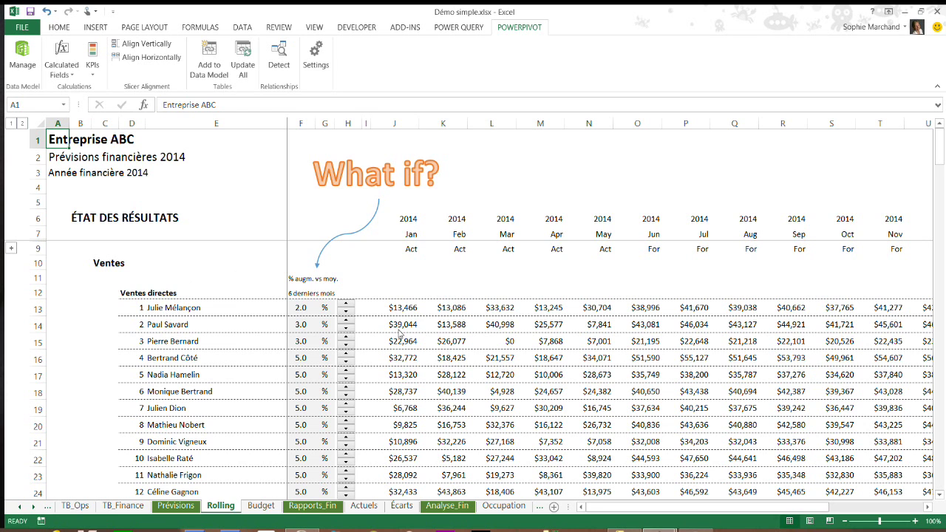
click(347, 306)
drag(403, 309, 583, 306)
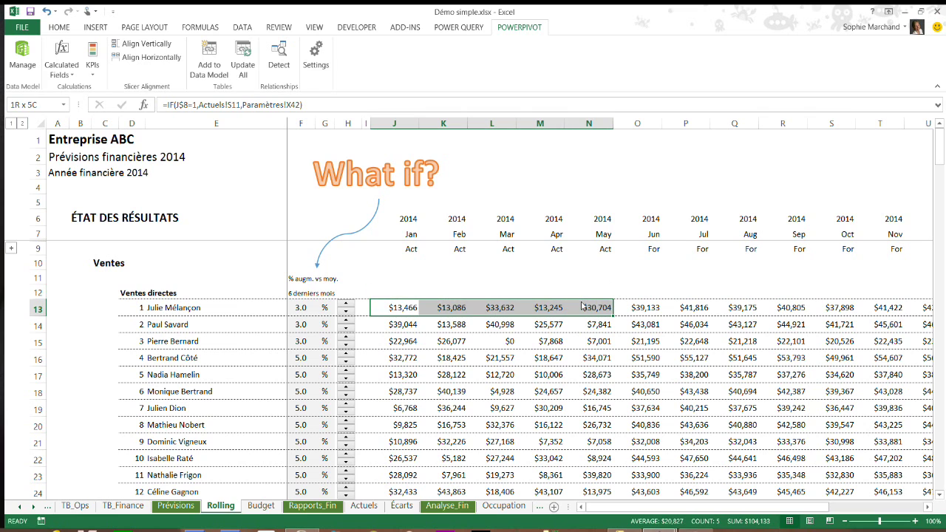
click(347, 305)
click(347, 306)
click(347, 305)
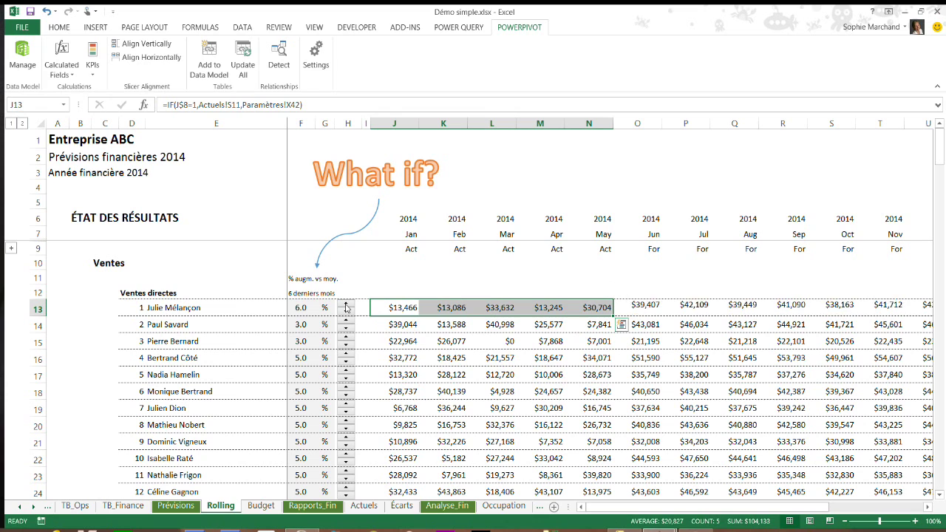
click(347, 305)
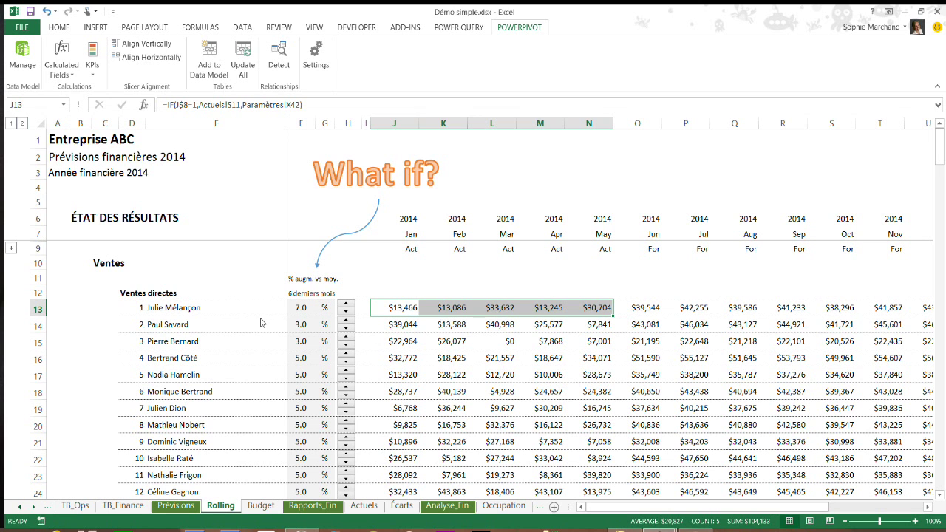
Lower the growth percentage of the direct-sales representative in row 13 by four increments.
click(346, 313)
click(346, 313)
click(345, 315)
click(346, 315)
scroll(510, 340, down, 2)
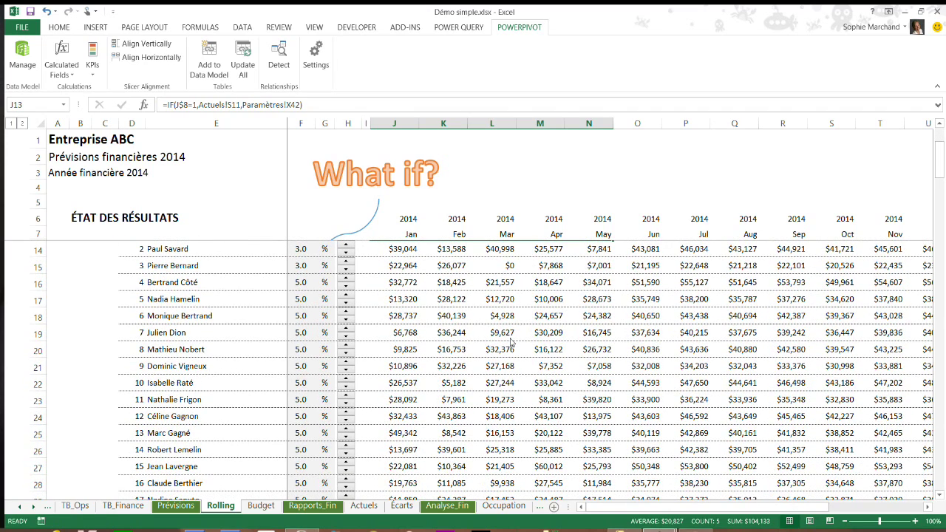
View the Budget sheet, and set the month choice of the variance analysis on the Écarts sheet to May.
click(261, 506)
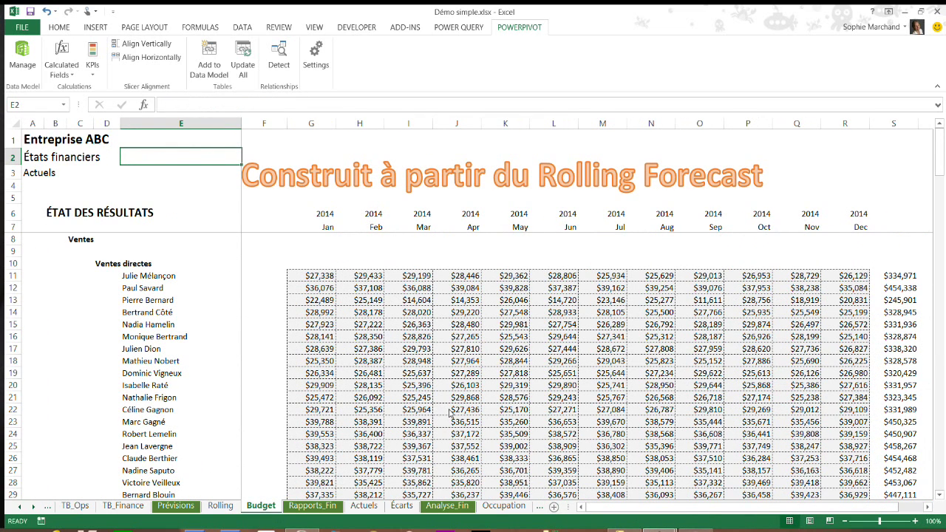
click(407, 507)
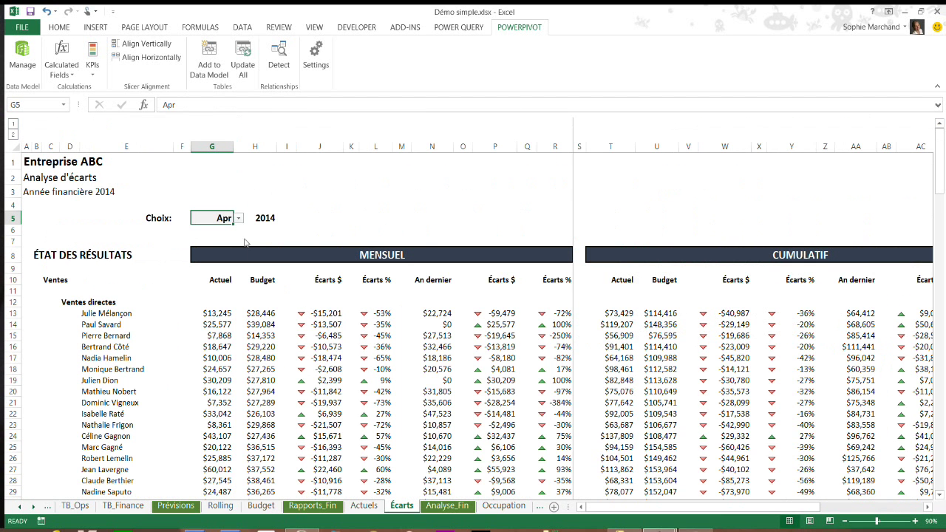
click(239, 222)
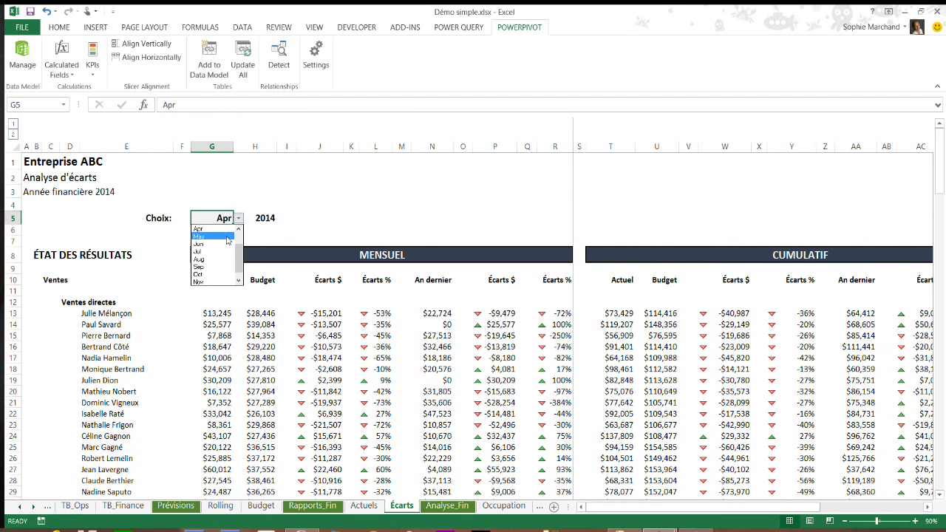
click(232, 258)
Inspect the monthly actual, budget, prior-year and variance cells of row 13, starting at G13.
click(224, 314)
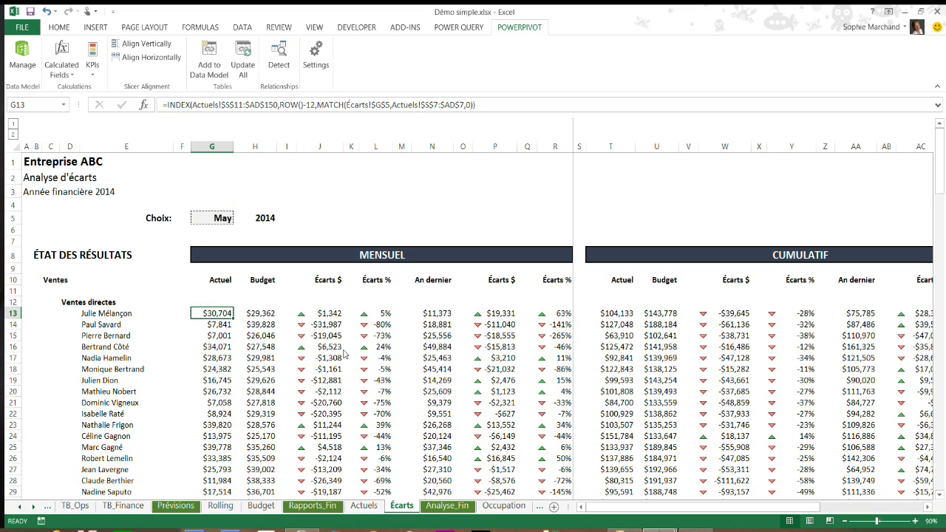
key(Right)
key(Right)
key(Right)
key(Right)
key(Right)
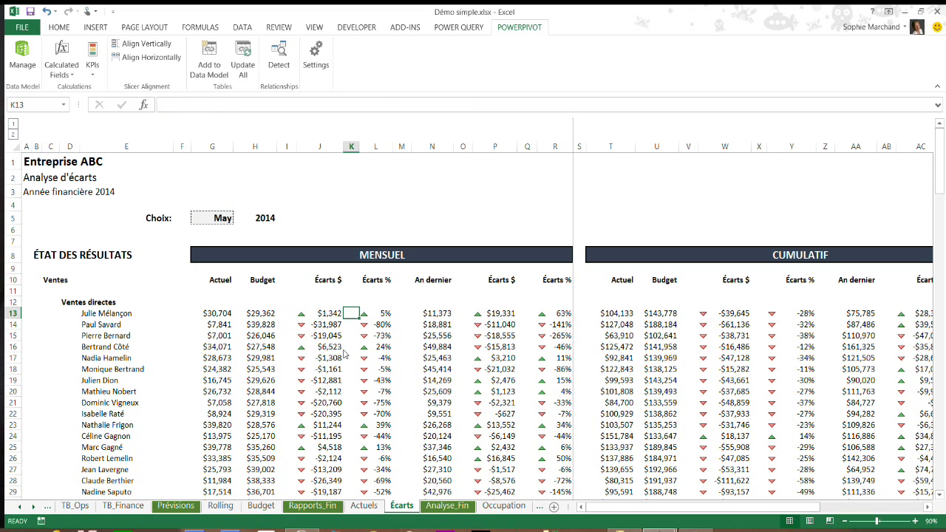
key(Right)
key(Right)
key(Right)
key(Right)
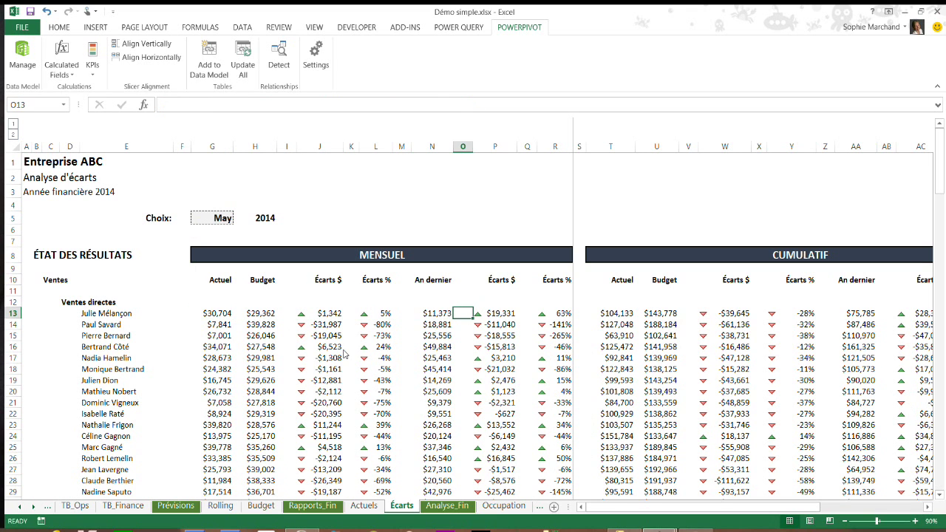
key(Right)
key(Right)
key(Right)
key(Right)
Examine row 13 of the cumulative section from T13 through to the six-month evolution sparkline in AN13.
key(Right)
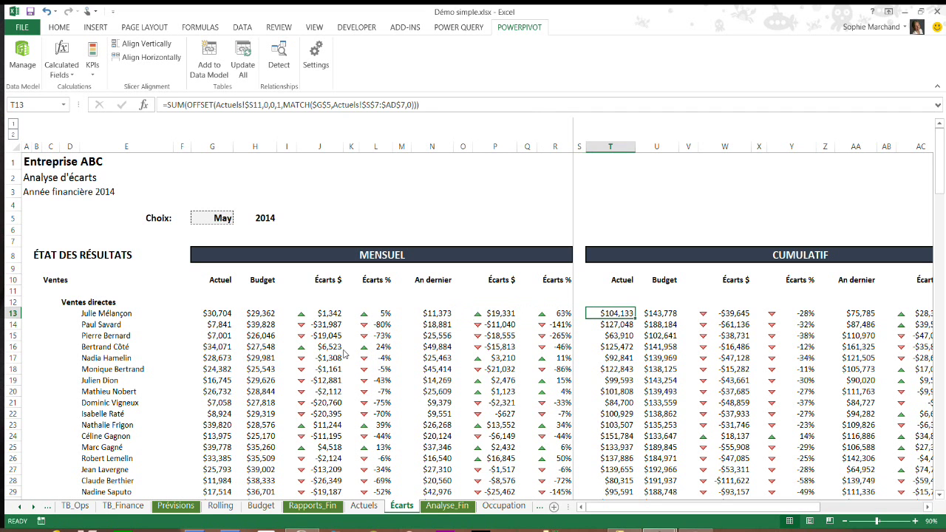
key(Right)
key(Right)
key(Right)
key(Right)
key(Right)
key(Right)
key(Right)
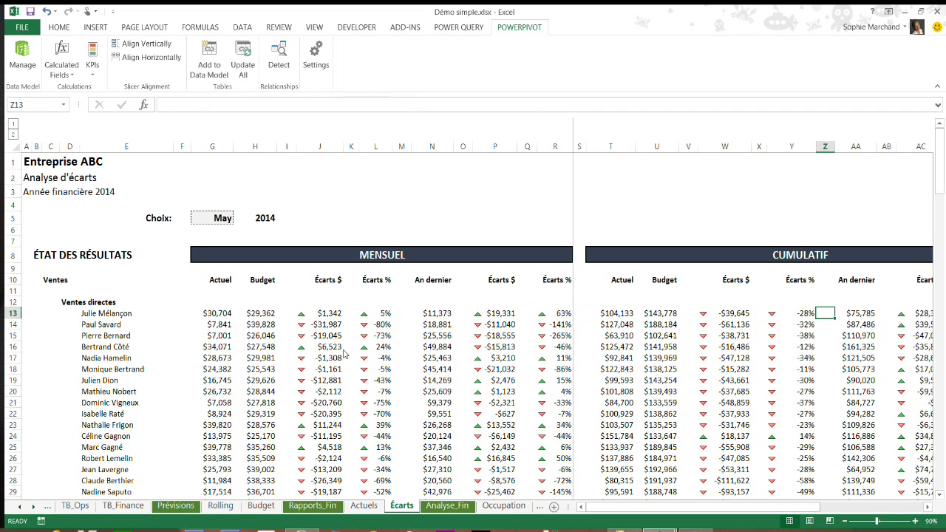
key(Right)
key(Right)
key(Right)
key(Right)
key(Right)
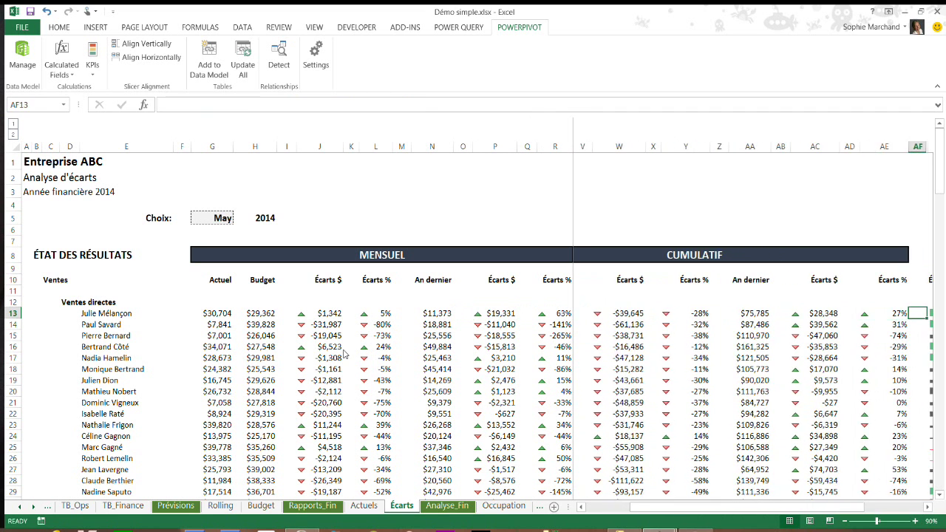
key(Right)
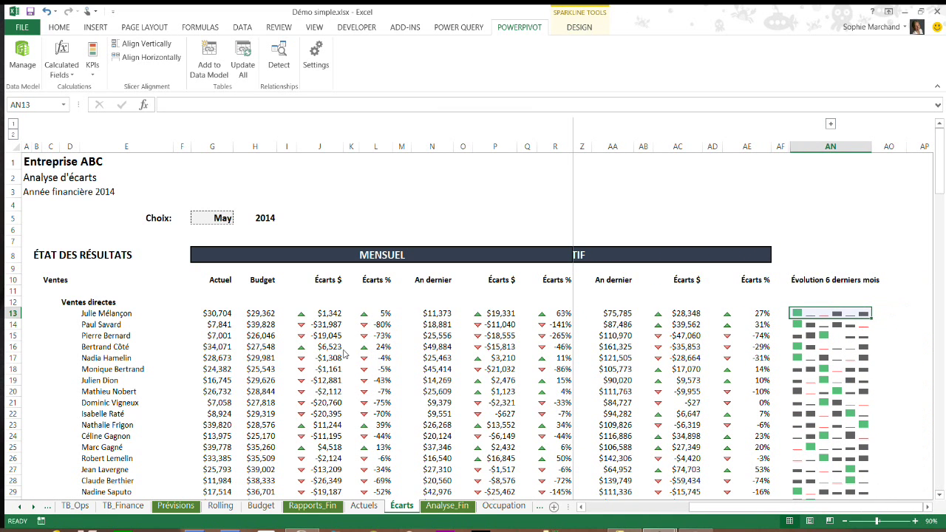
Go back along row 13 of the variance analysis to the monthly actual in G13.
key(Left)
key(Left)
key(Left)
key(Left)
key(Left)
key(Left)
key(Left)
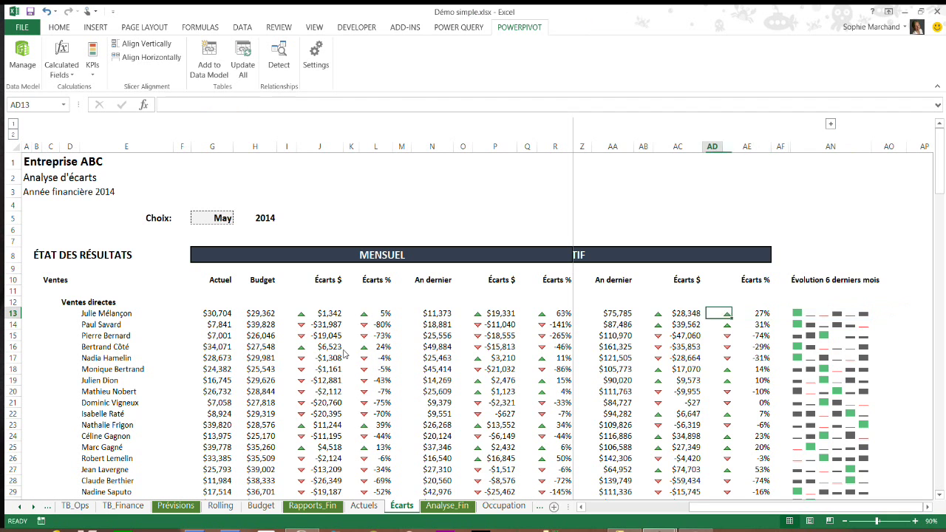
key(Left)
key(Left)
key(Left)
key(Left)
key(Left)
key(Left)
key(Left)
key(Left)
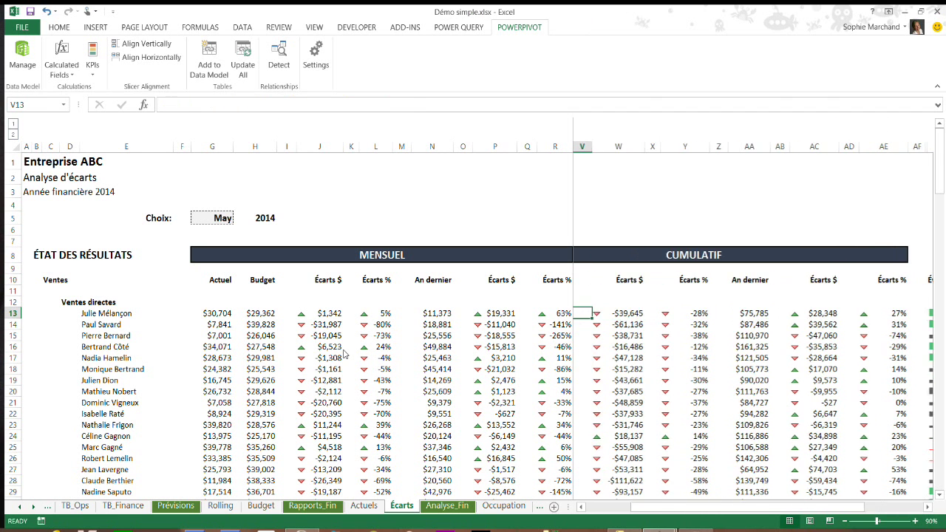
key(Left)
key(Left)
key(Left)
key(Left)
key(Left)
key(Left)
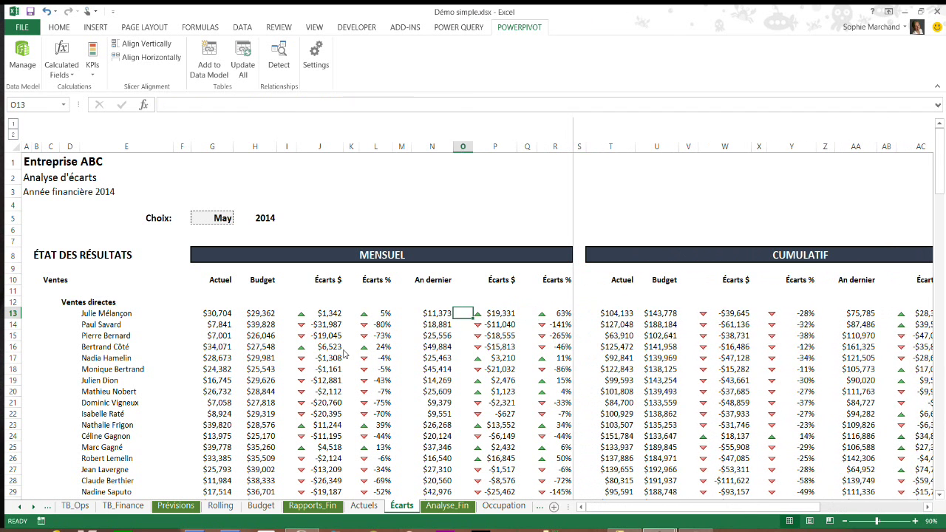
key(Left)
key(Left)
key(Left)
key(Left)
key(Left)
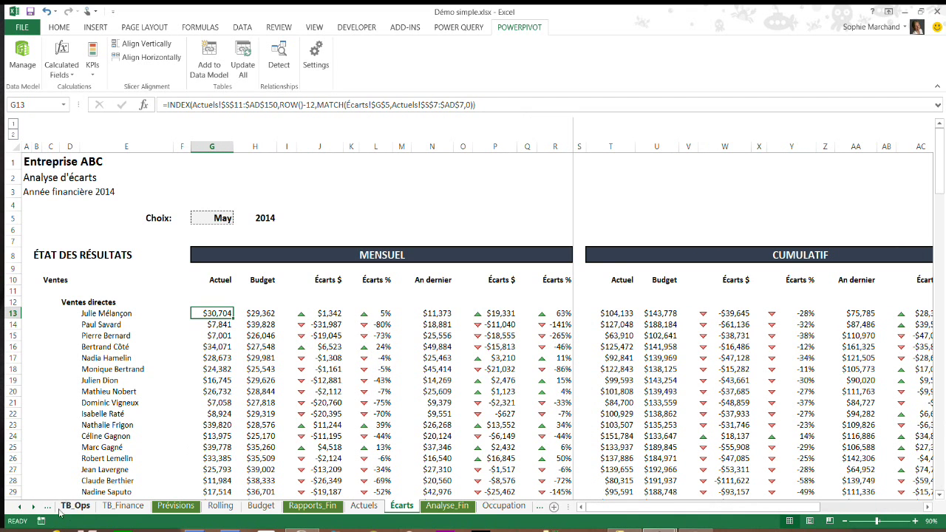
On the TB_Ventes dashboard, filter the sales data to April 2014 and the province of Québec.
click(20, 506)
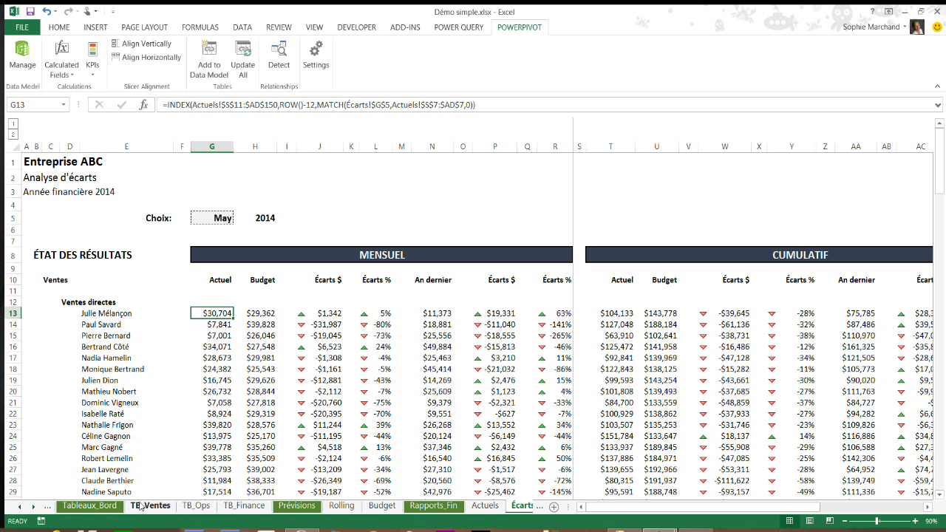
click(141, 506)
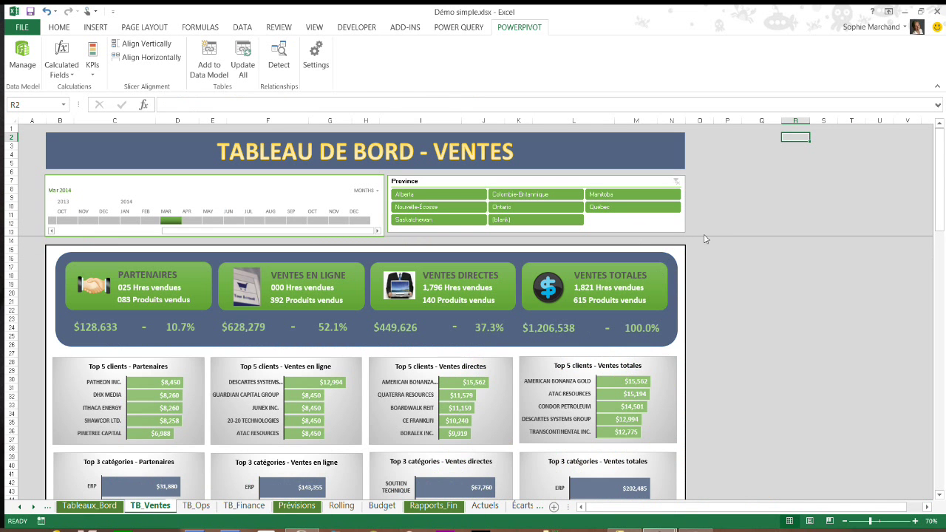
click(725, 216)
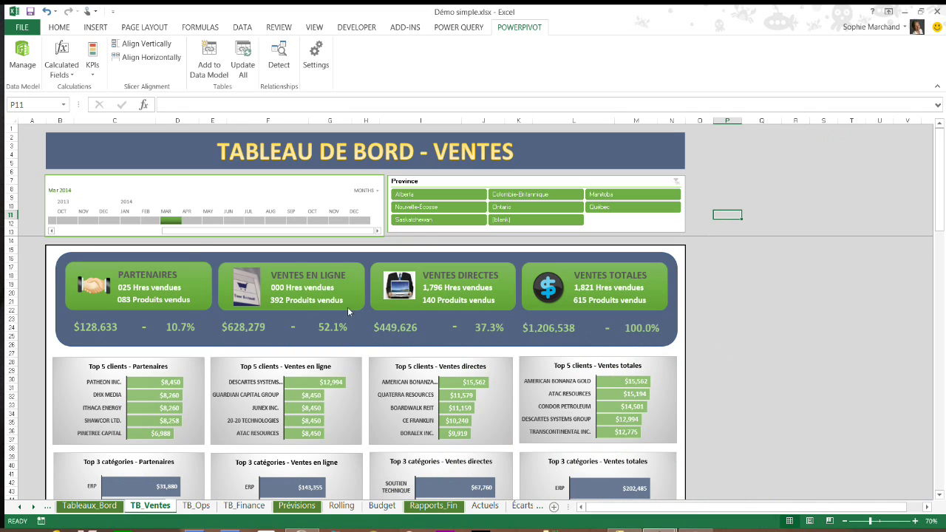
click(191, 221)
click(626, 209)
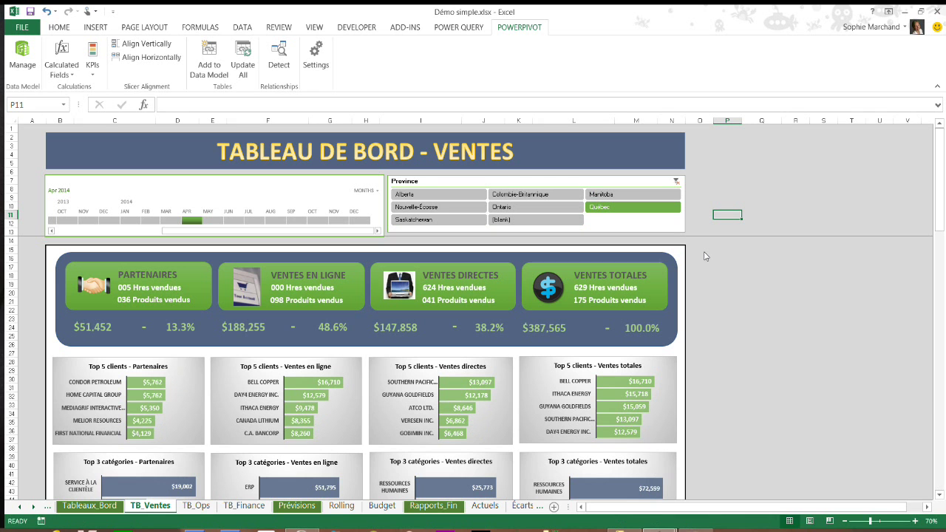
Review the sales dashboard's charts and filter the sales and gross-margin evolution chart to the Vente directe channel.
scroll(705, 256, down, 4)
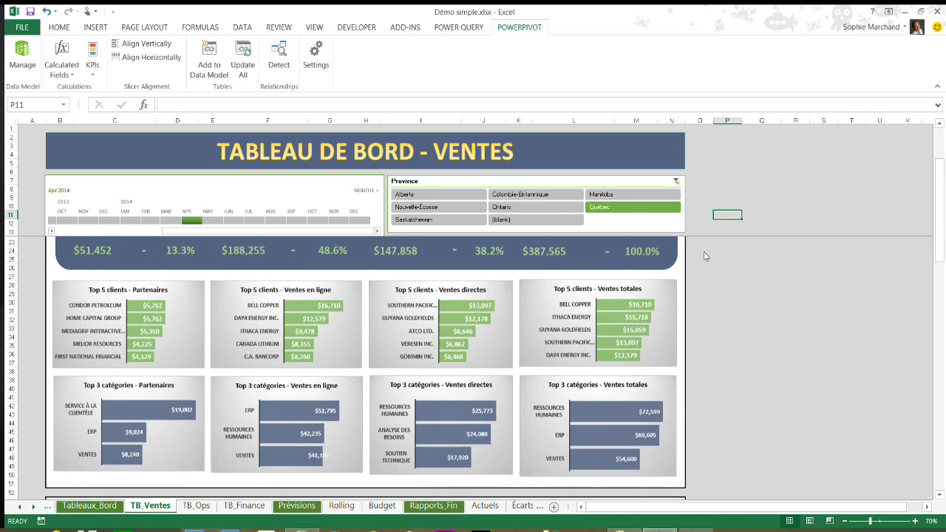
scroll(704, 256, down, 3)
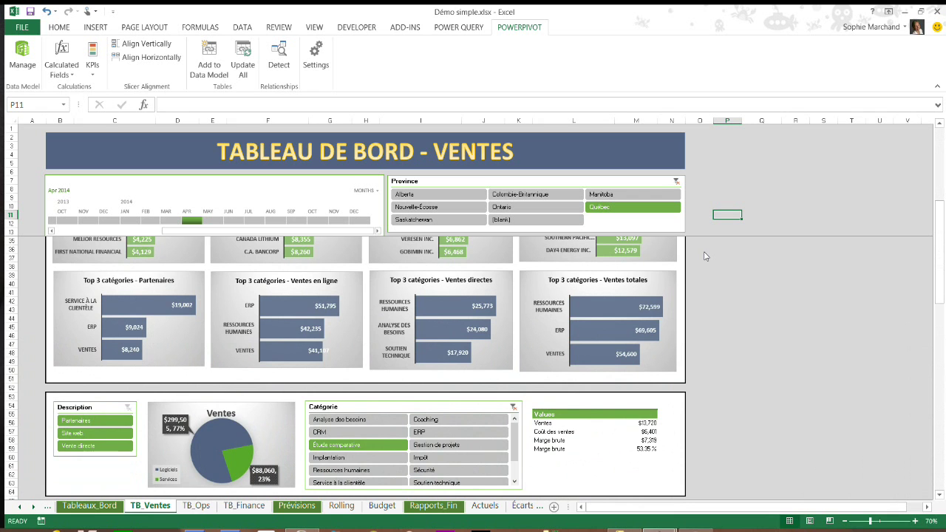
scroll(704, 257, down, 4)
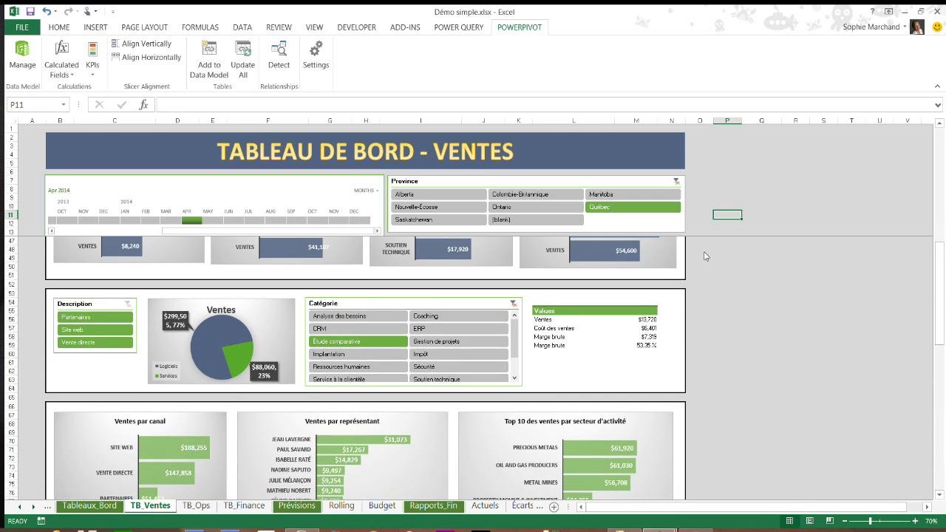
scroll(705, 256, down, 1)
scroll(704, 257, down, 1)
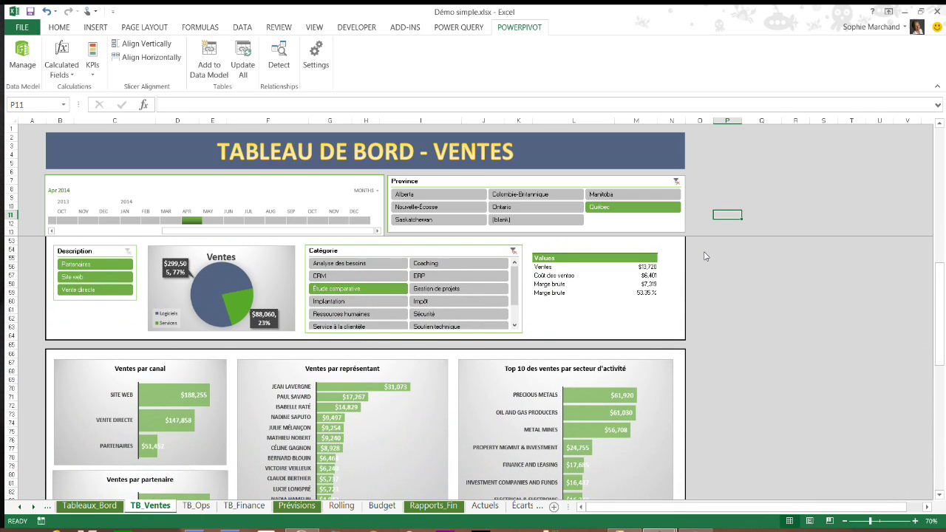
scroll(704, 257, down, 4)
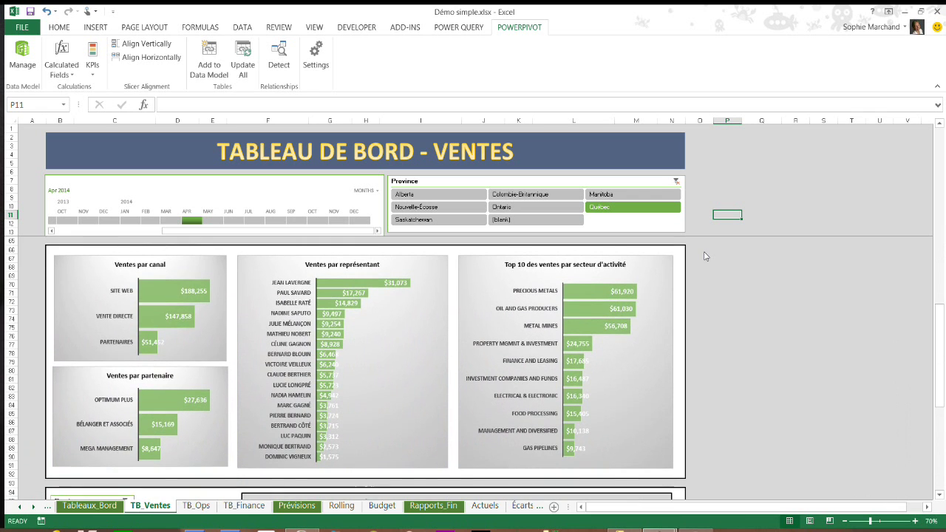
scroll(705, 257, down, 6)
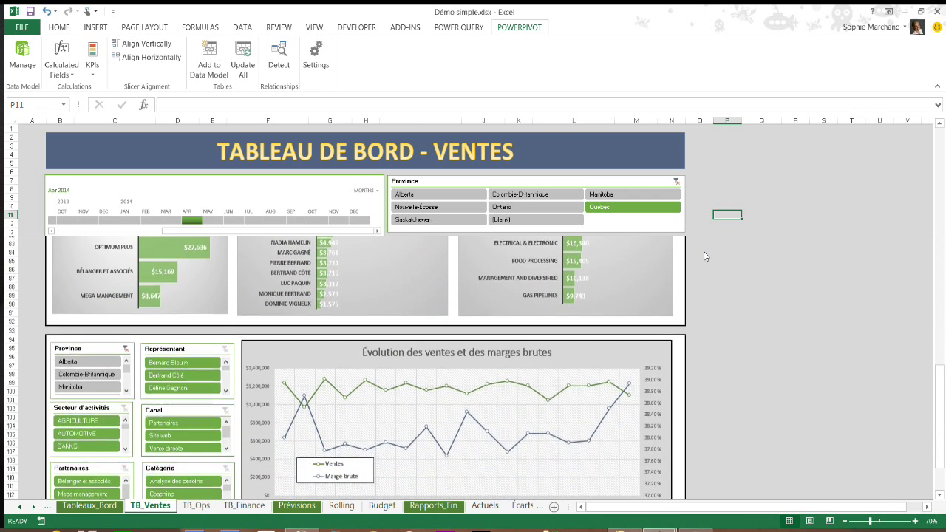
scroll(704, 257, down, 3)
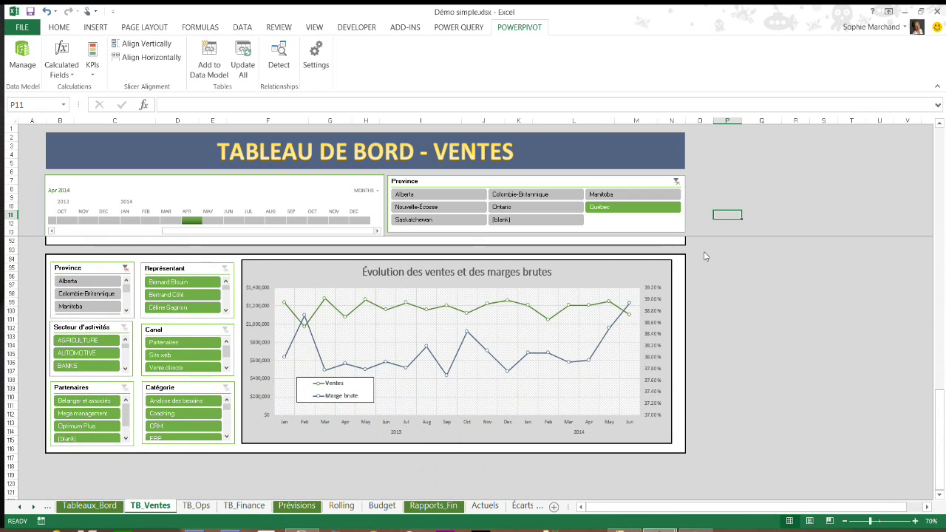
scroll(705, 256, down, 1)
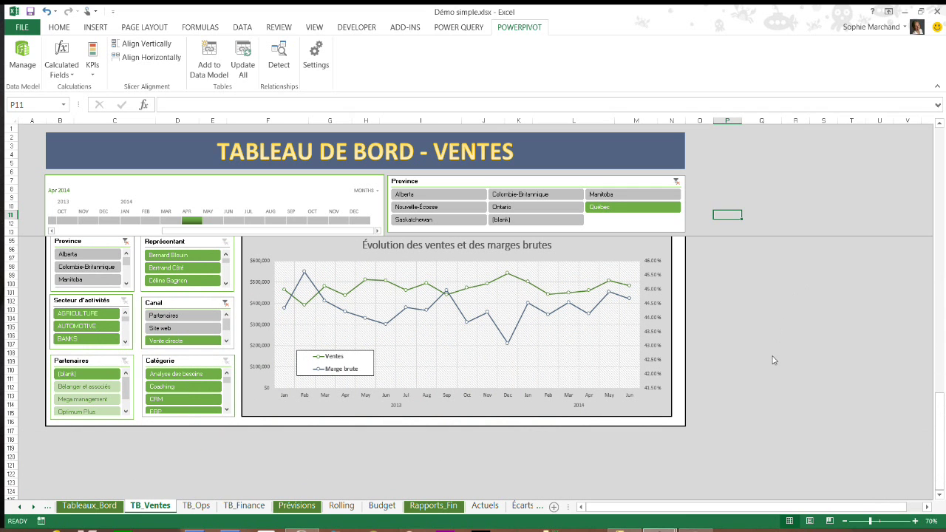
scroll(772, 357, up, 11)
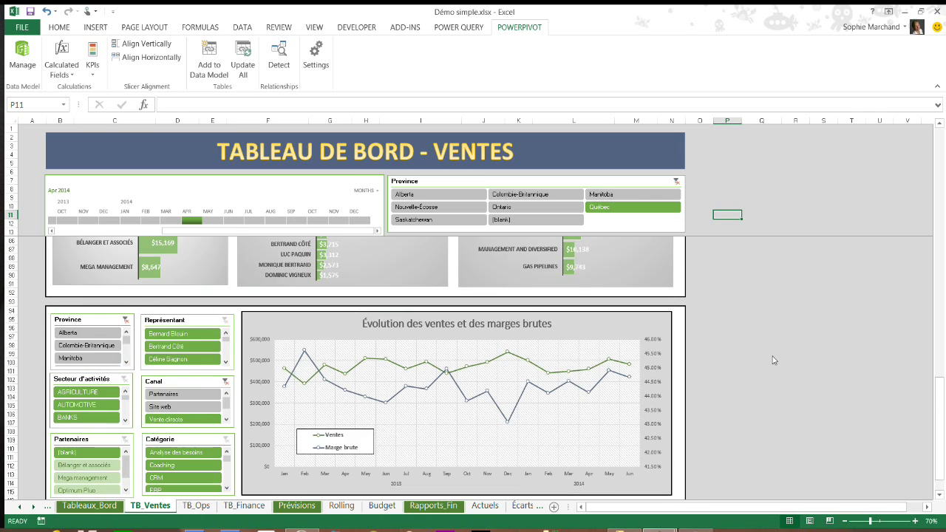
scroll(772, 356, up, 14)
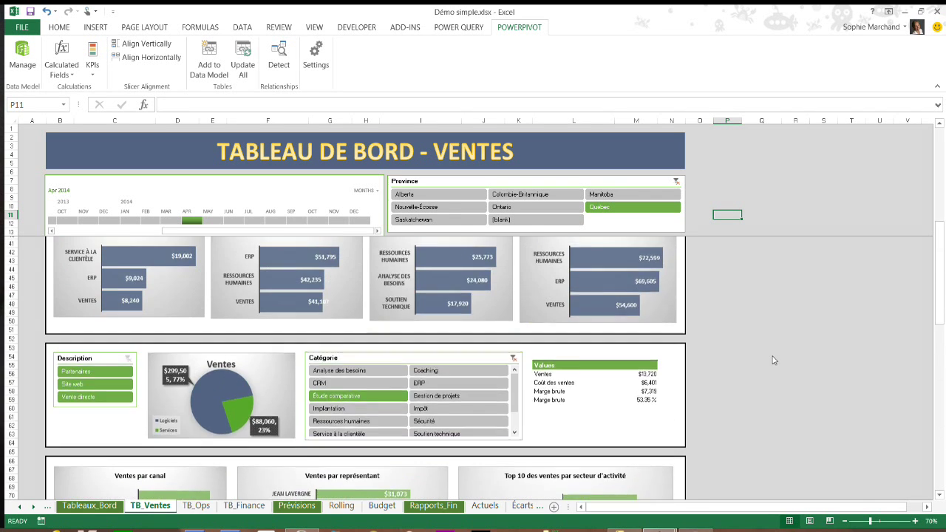
scroll(772, 356, up, 2)
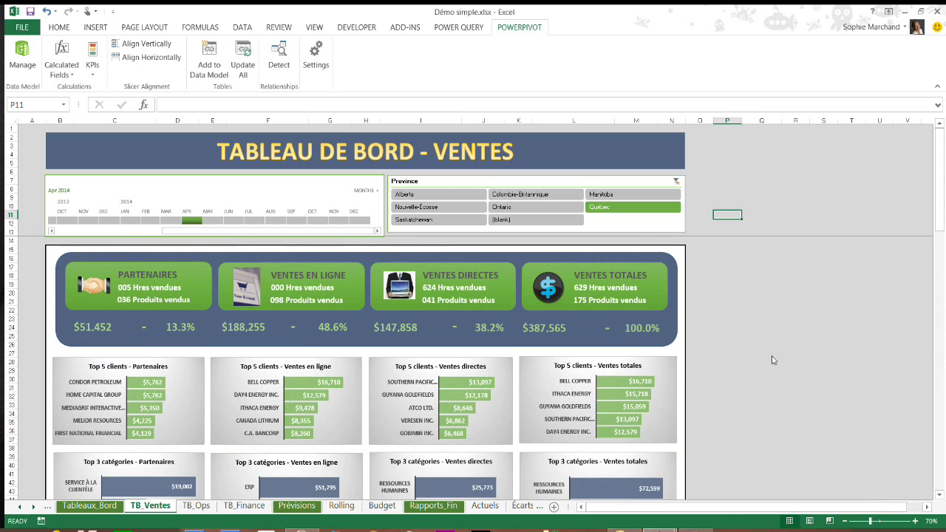
On the TB_Ops operations dashboard, filter the month to Apr.
click(197, 506)
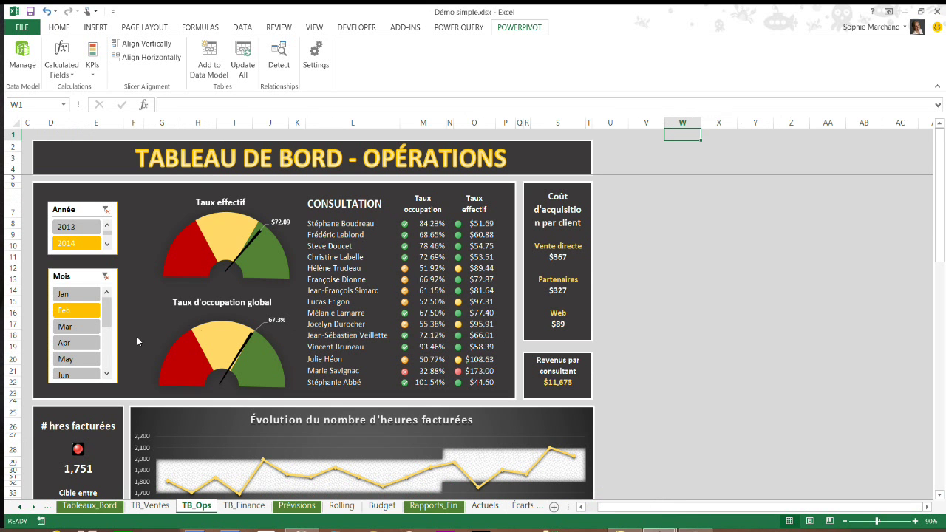
click(83, 333)
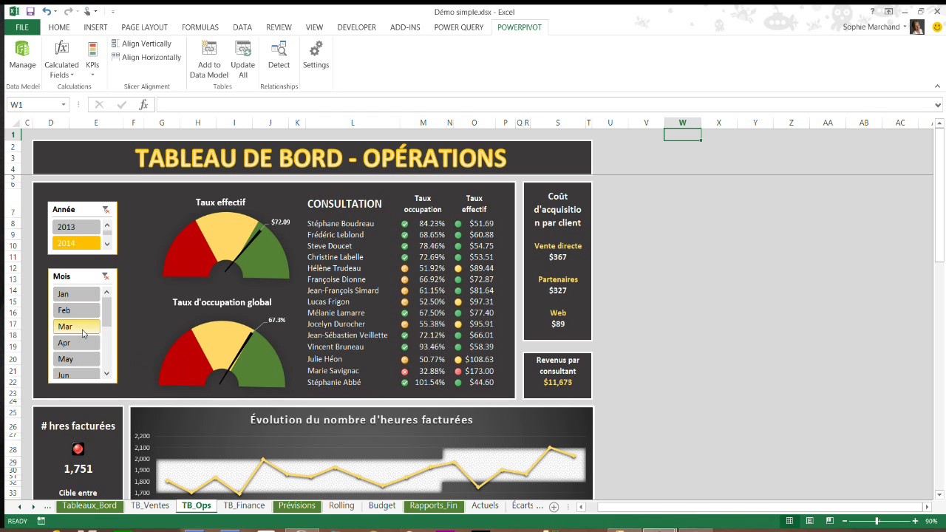
click(81, 342)
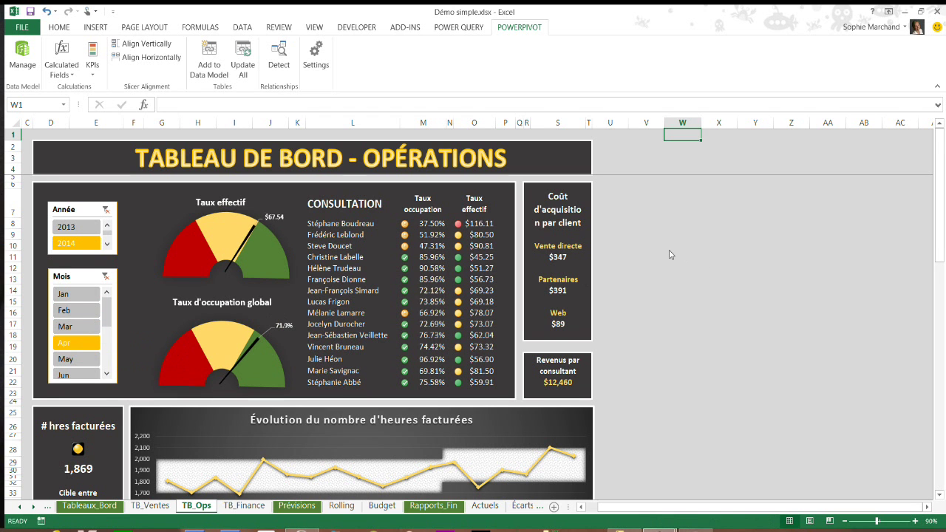
Examine the operations charts on billed hours, average billing per client and click-to-purchase conversion rate.
scroll(673, 254, down, 5)
scroll(670, 255, down, 7)
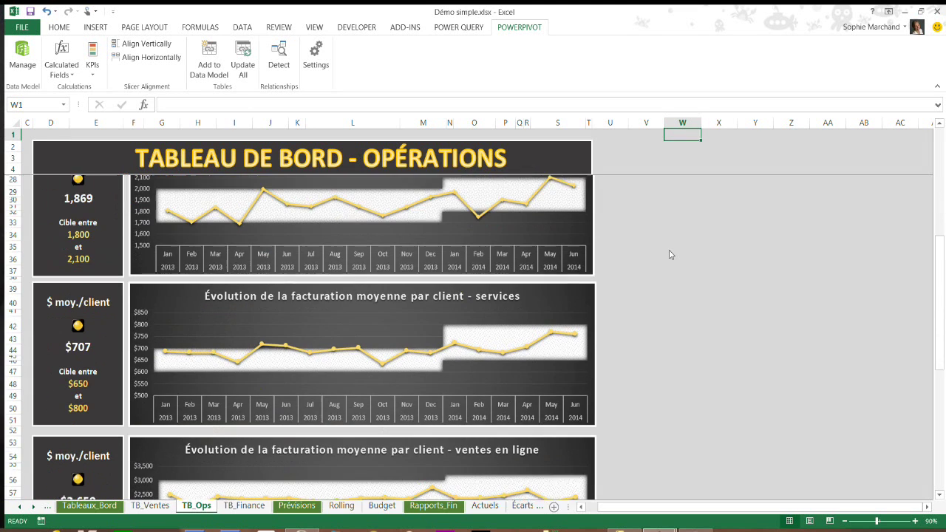
scroll(670, 254, down, 6)
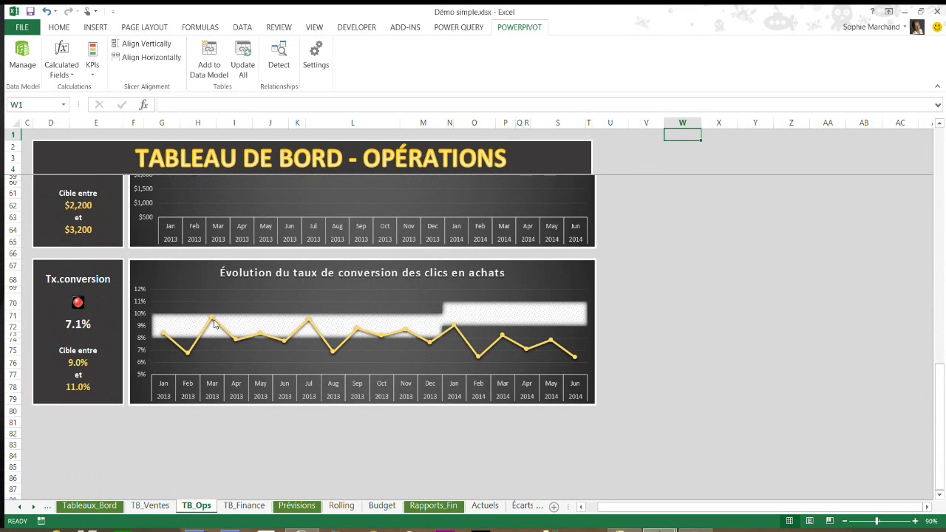
scroll(672, 291, up, 3)
scroll(672, 289, up, 10)
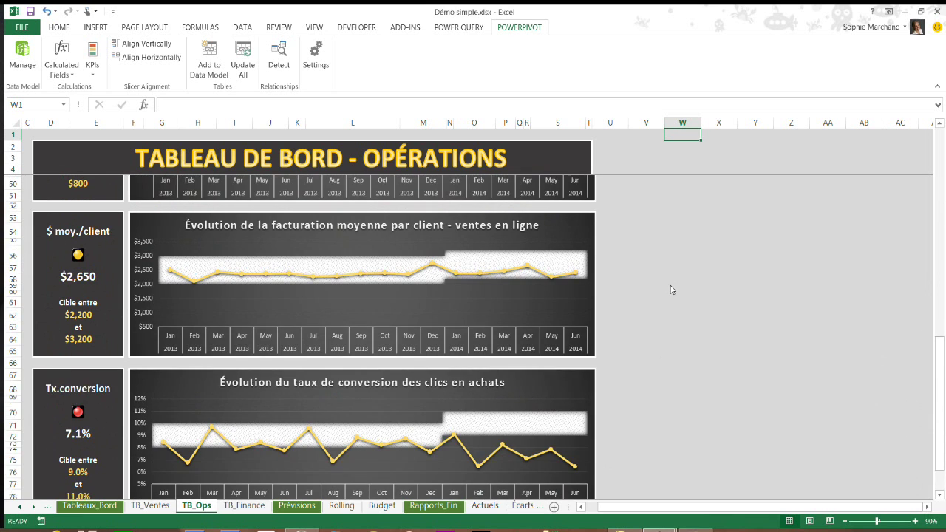
Open the TB_Finance dashboard and examine its cash flow charts, cash position and ratio table, selecting the Liquidité immédiate ratio.
scroll(670, 284, up, 5)
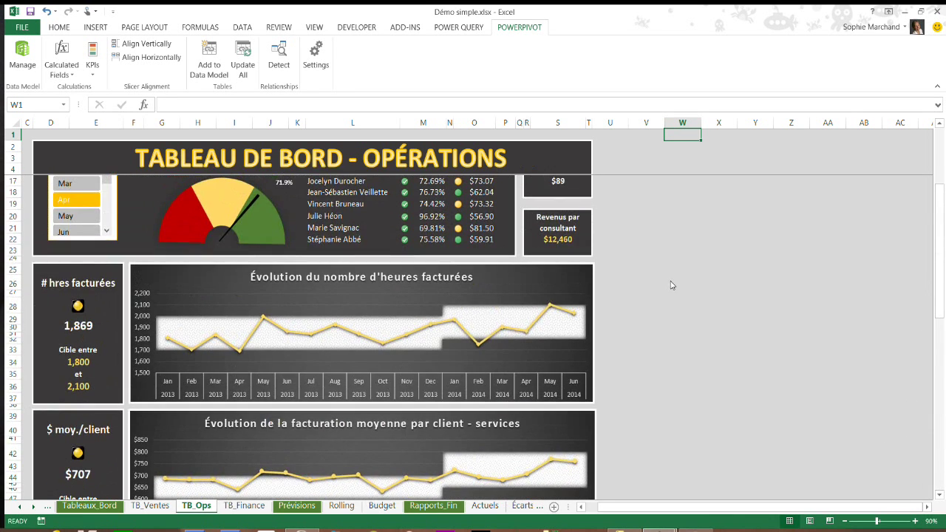
click(244, 505)
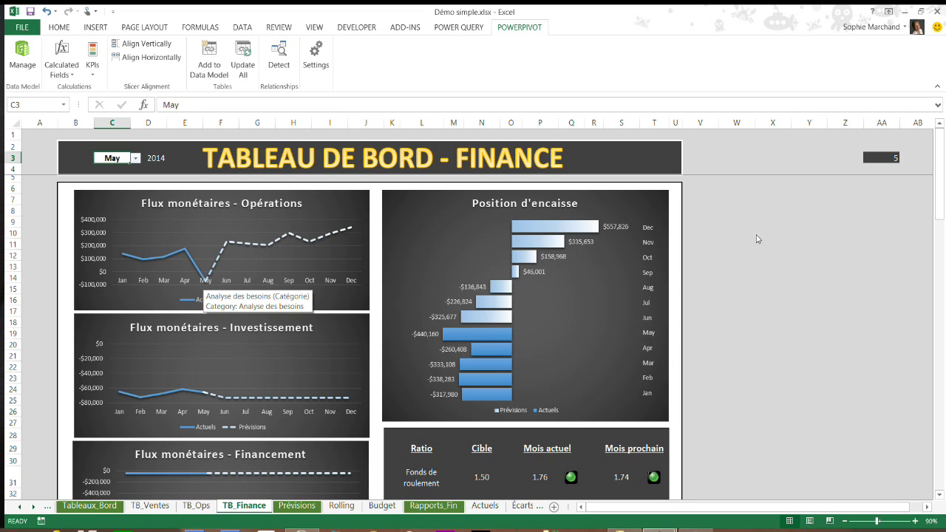
scroll(745, 277, down, 3)
scroll(744, 276, down, 3)
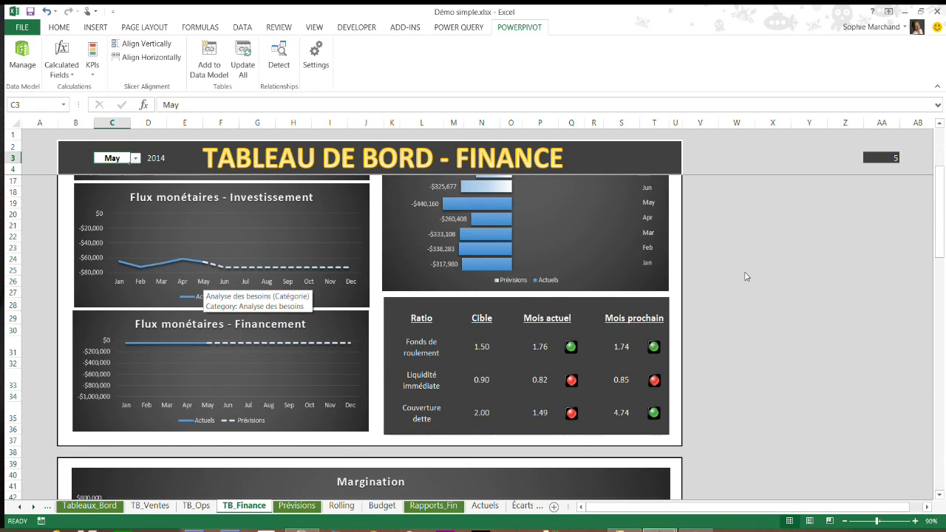
scroll(745, 276, down, 1)
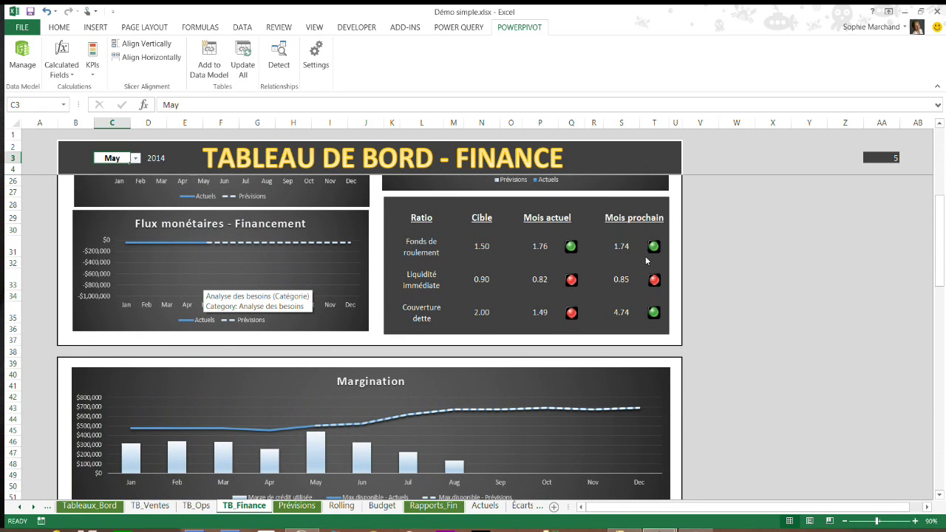
click(423, 290)
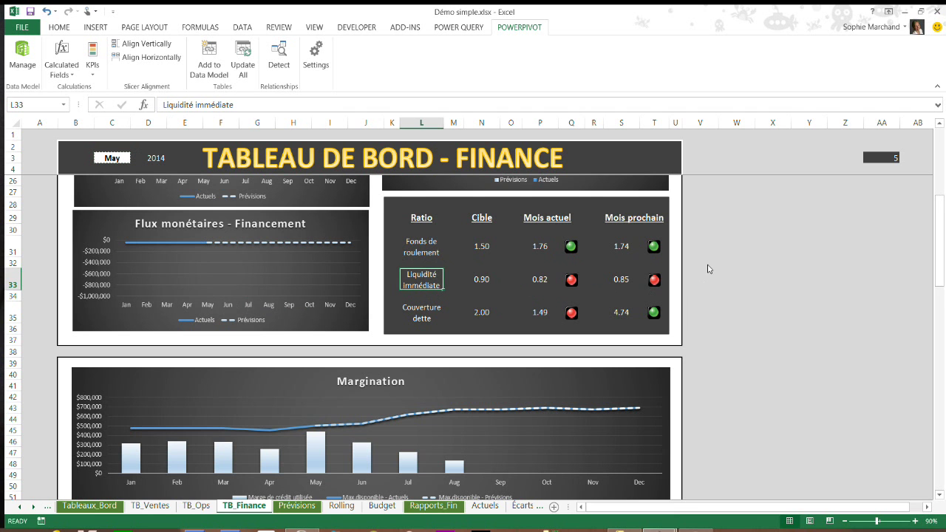
Examine the remaining finance charts on credit margin, debt-to-equity, ROE, inventory, receivables, payables, gross margin, BAIIA and net profit.
scroll(707, 268, down, 1)
scroll(708, 269, down, 1)
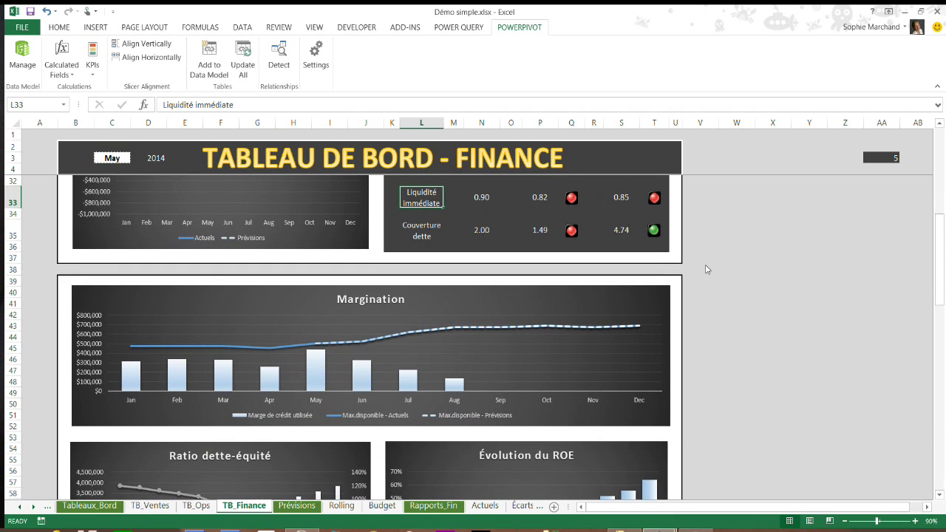
scroll(708, 269, down, 1)
scroll(708, 269, down, 3)
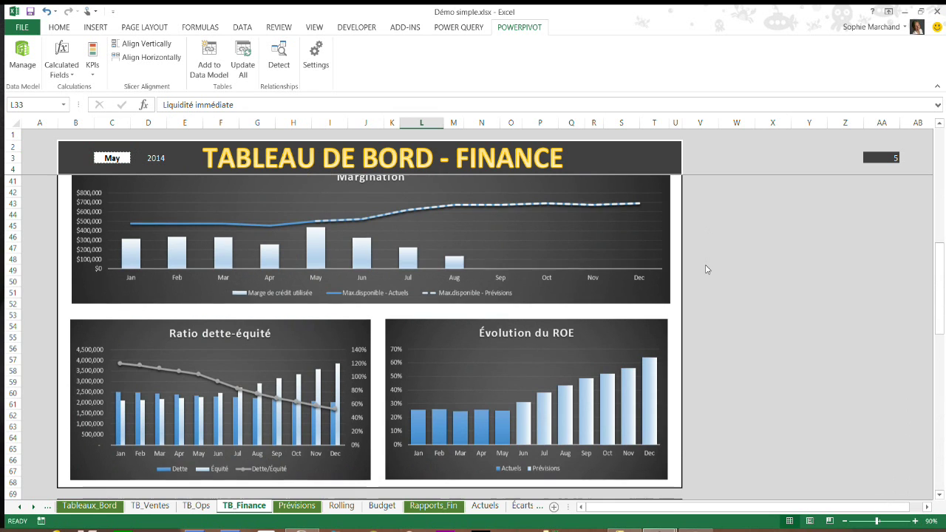
scroll(707, 269, down, 3)
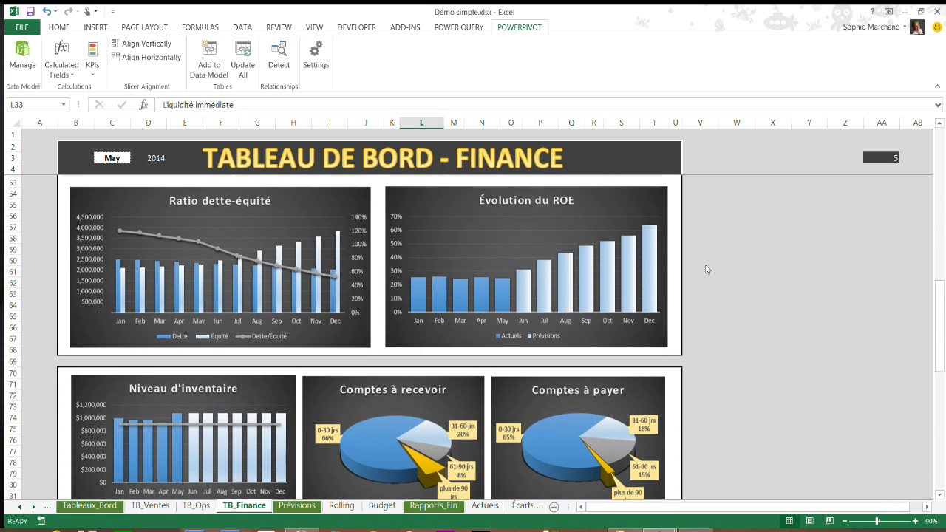
scroll(364, 396, down, 1)
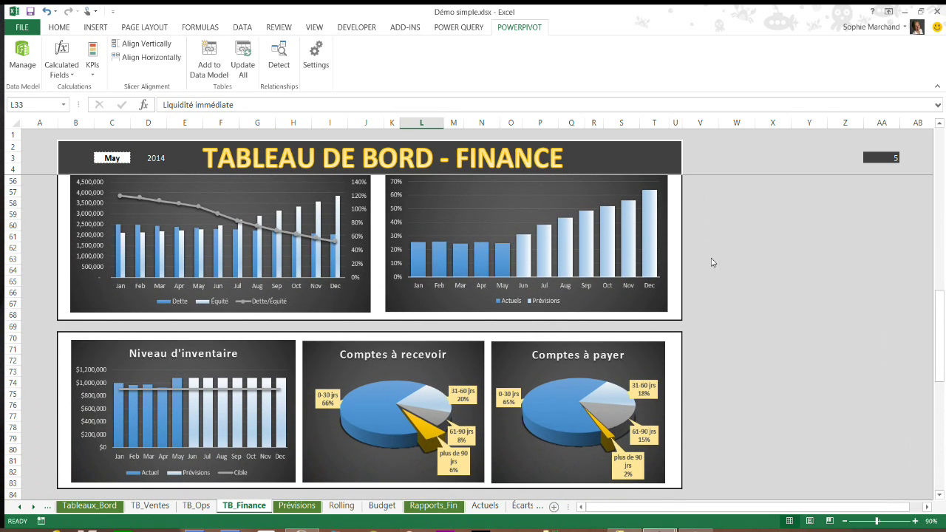
scroll(728, 262, down, 6)
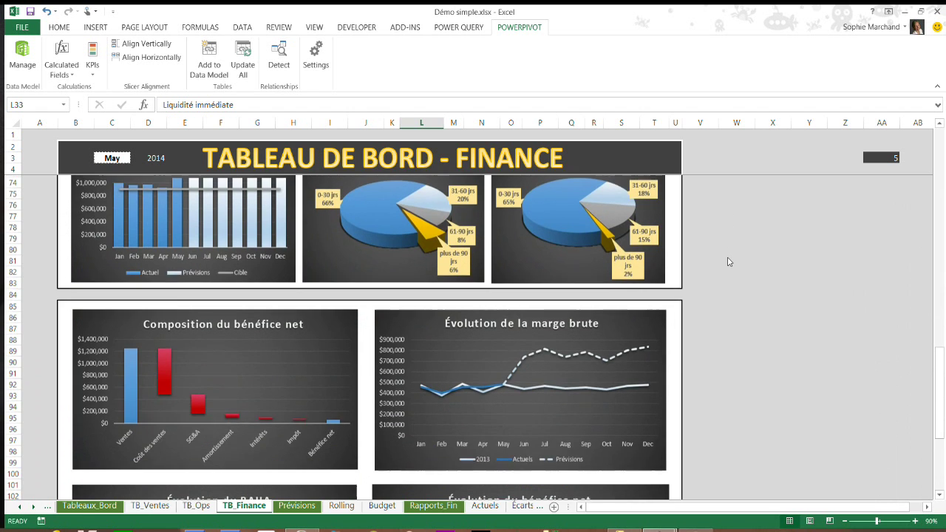
scroll(729, 261, down, 4)
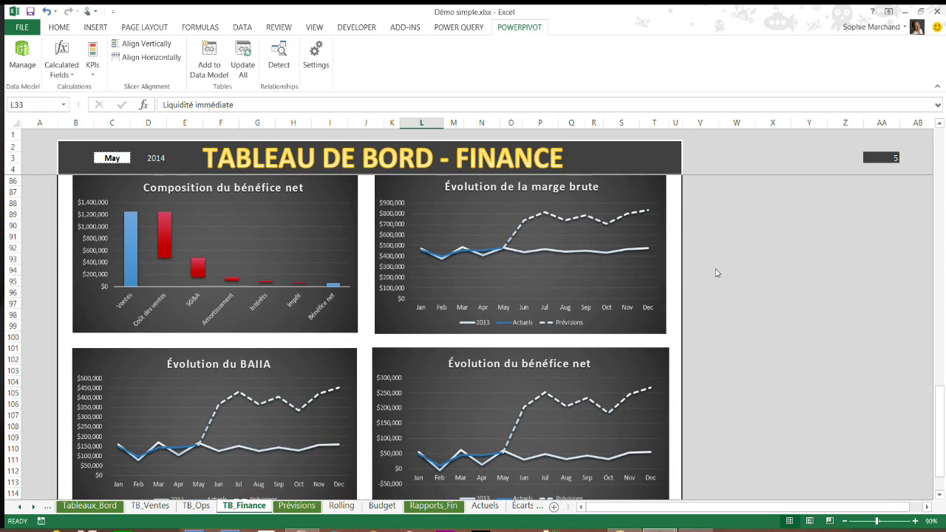
scroll(701, 323, down, 2)
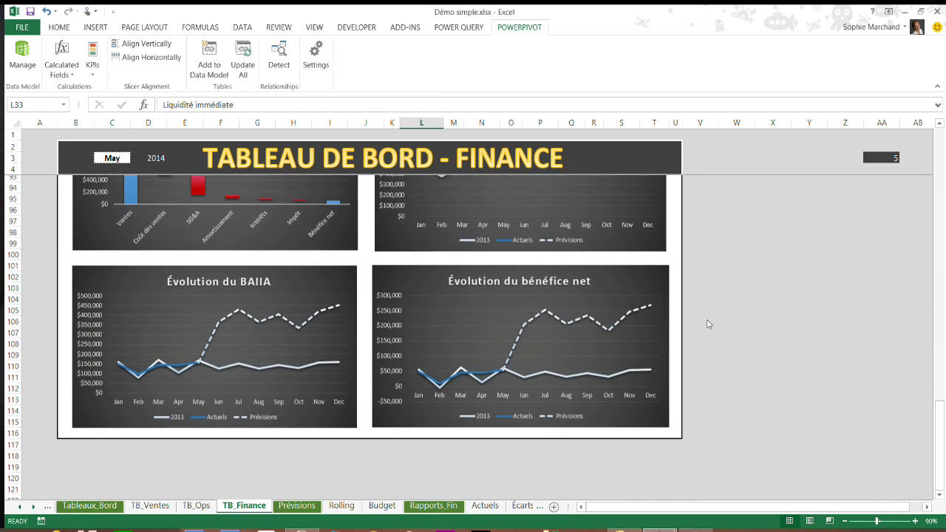
scroll(708, 324, up, 12)
scroll(708, 324, up, 17)
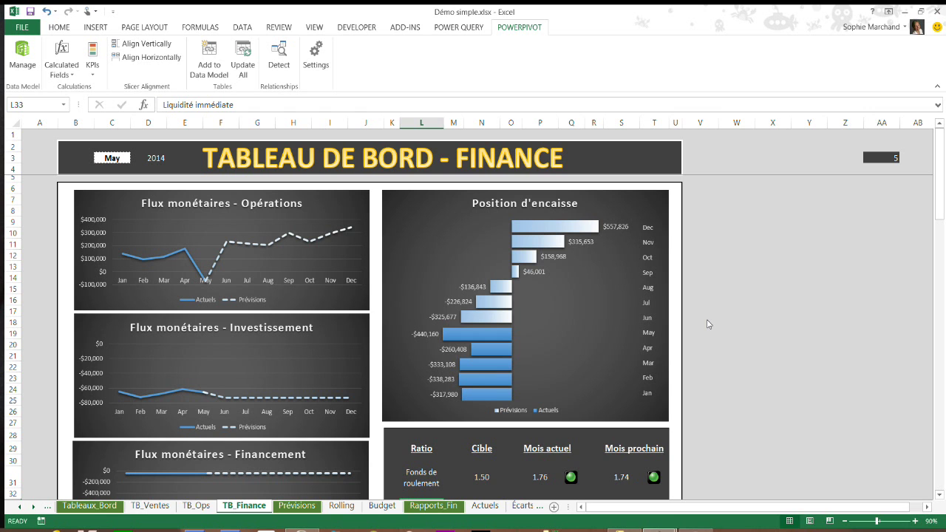
Open the V1 Power View sheet and inspect Québec's Site web sales on the map.
click(20, 506)
click(21, 507)
click(21, 507)
click(21, 507)
click(123, 510)
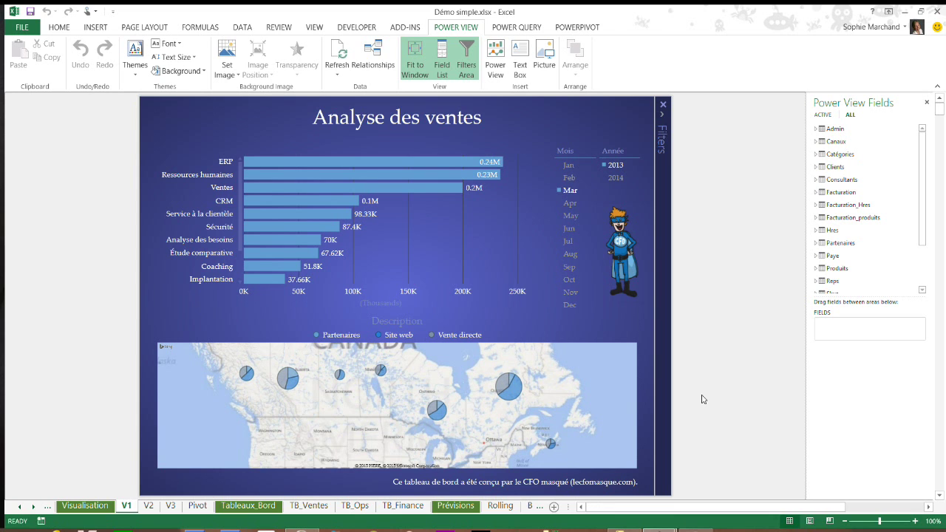
mouse_move(516, 400)
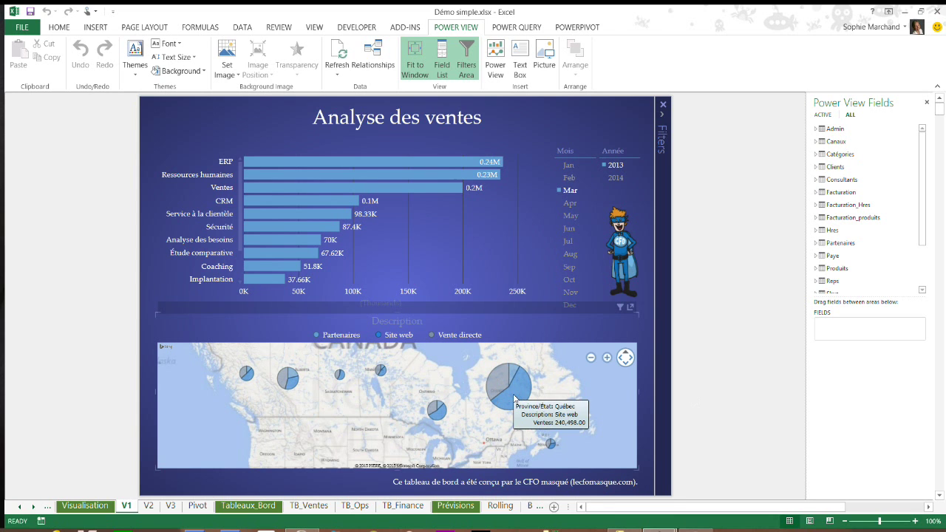
mouse_move(517, 374)
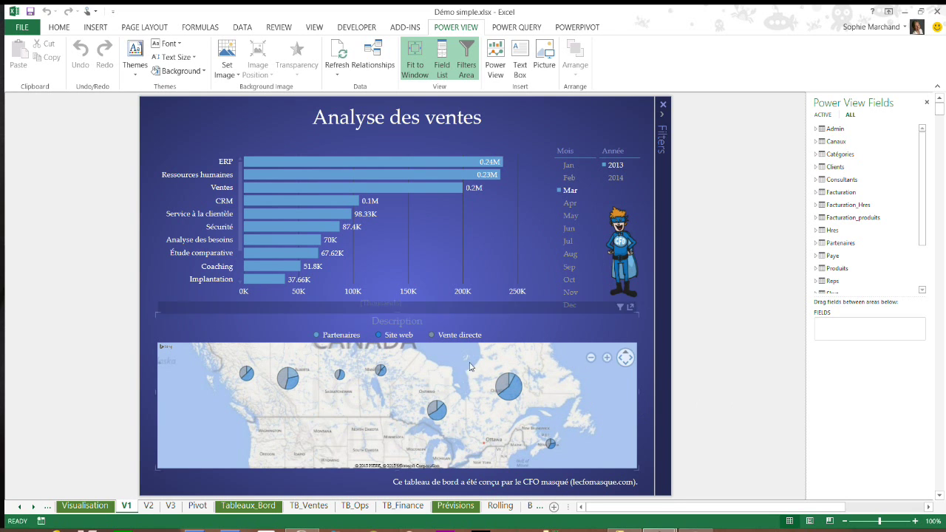
Highlight the sales of the Partenaires, Site web and Vente directe channels in turn, and clear the highlighting.
click(350, 340)
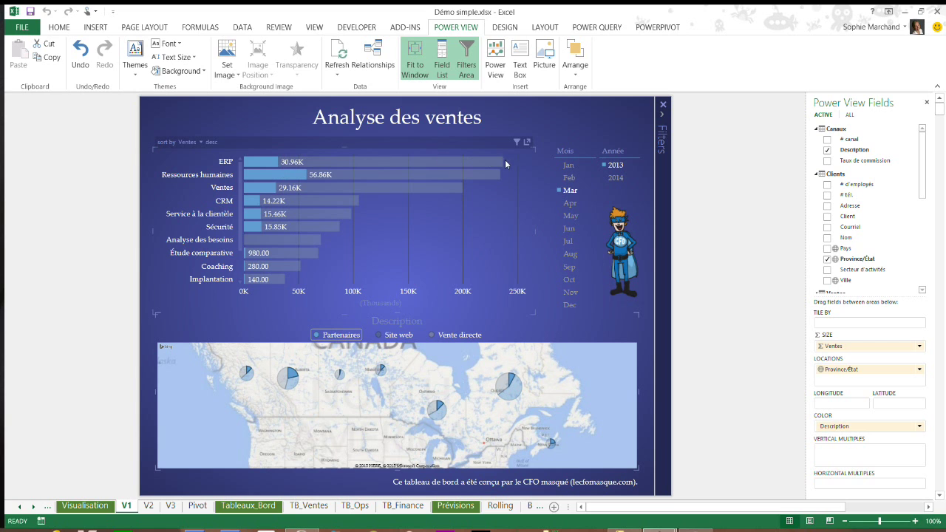
click(397, 336)
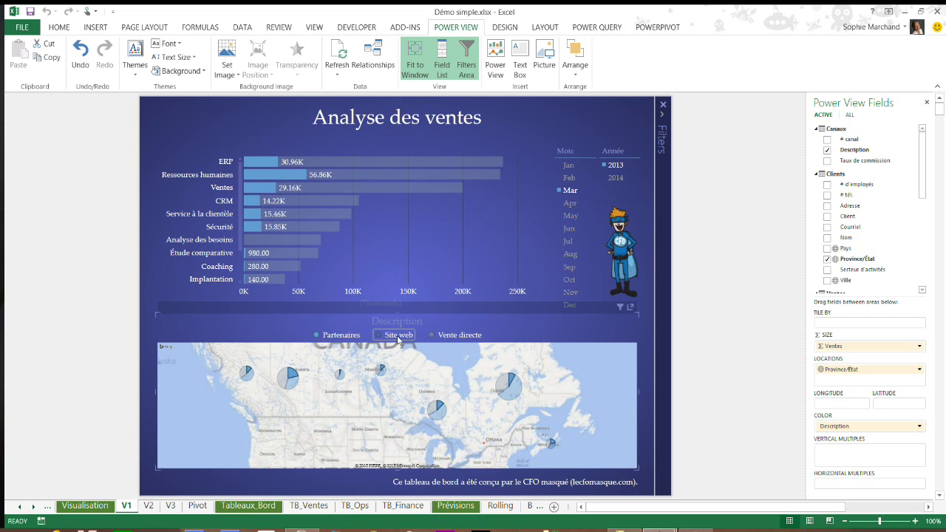
click(454, 336)
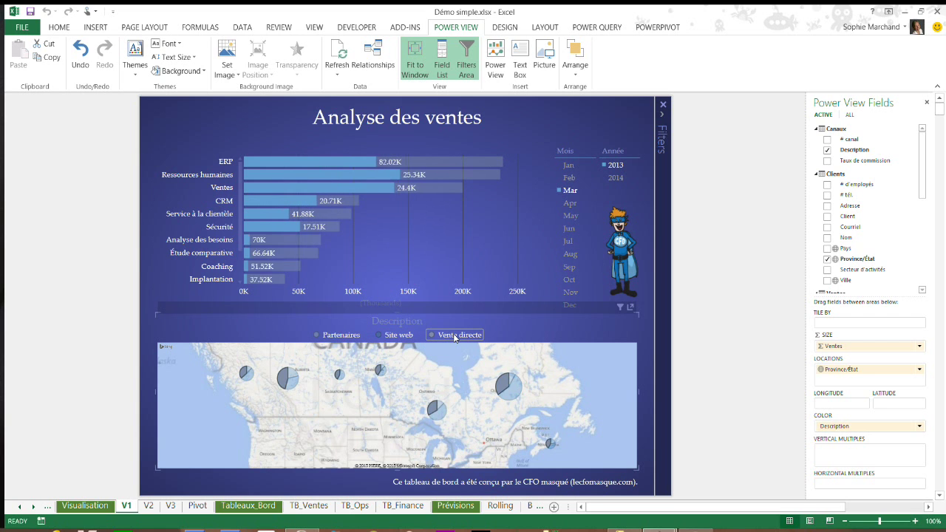
click(446, 325)
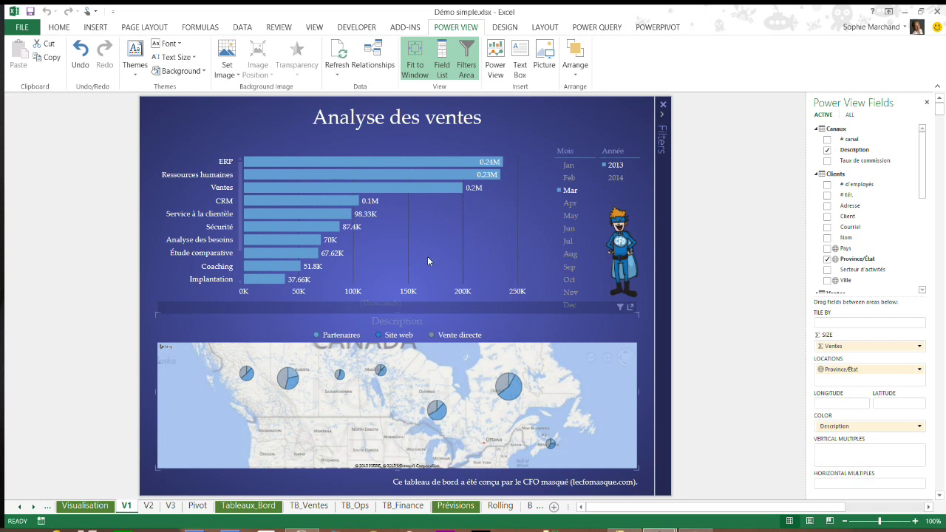
Switch the month filter through Apr, May and Jun, and leave the sales analysis filtered to Jul.
click(569, 203)
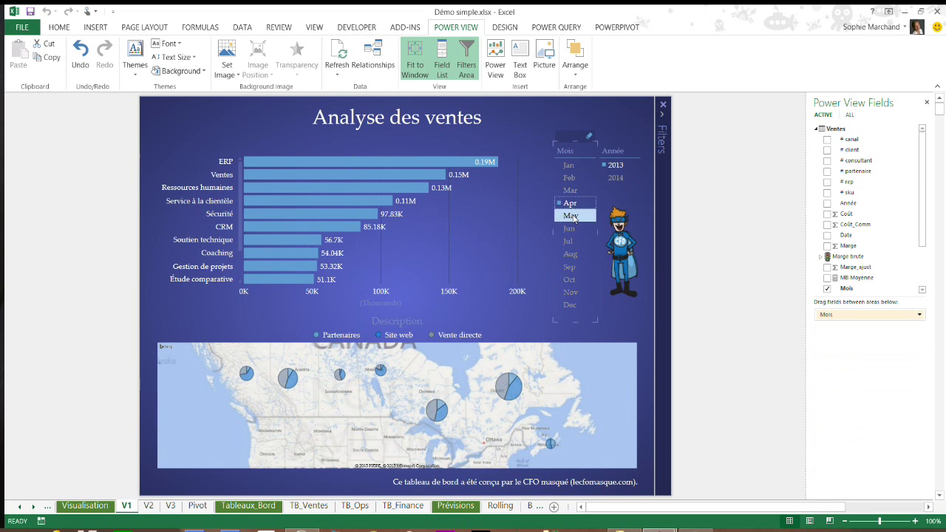
click(572, 216)
click(570, 228)
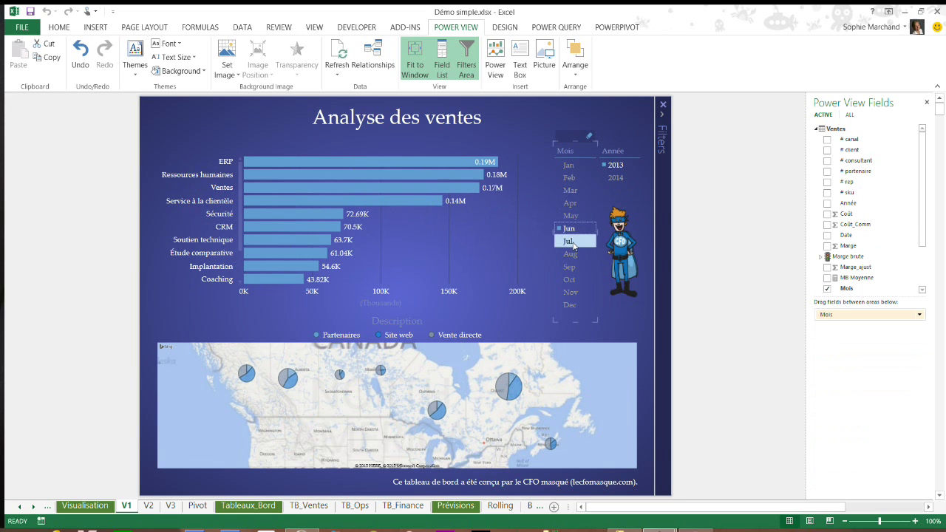
click(569, 241)
click(509, 332)
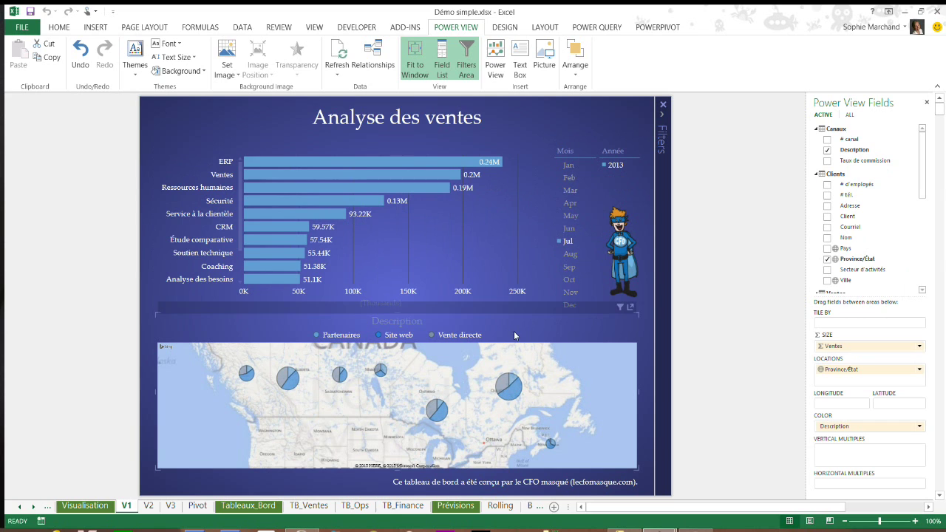
Drill down in the bar chart from ERP to provinces and from Québec to sales representatives, and return to the category level.
mouse_move(267, 162)
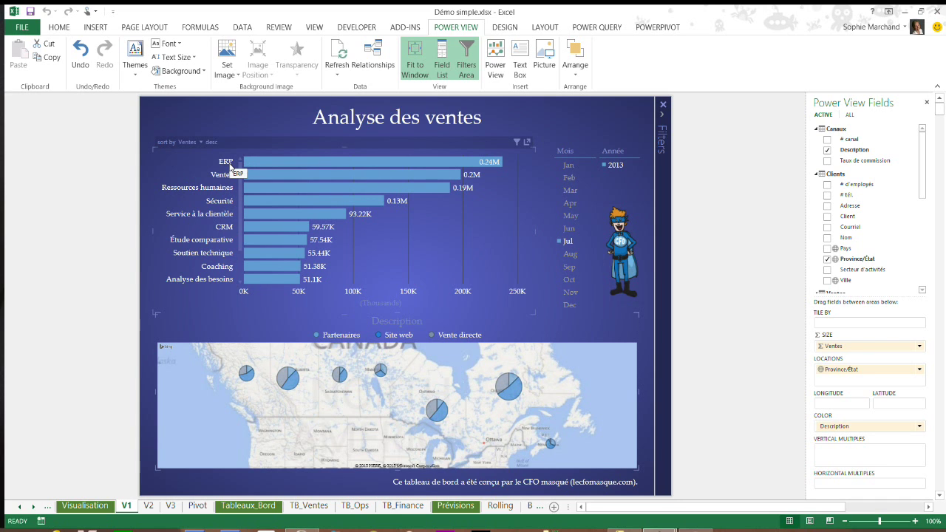
click(289, 161)
click(289, 161)
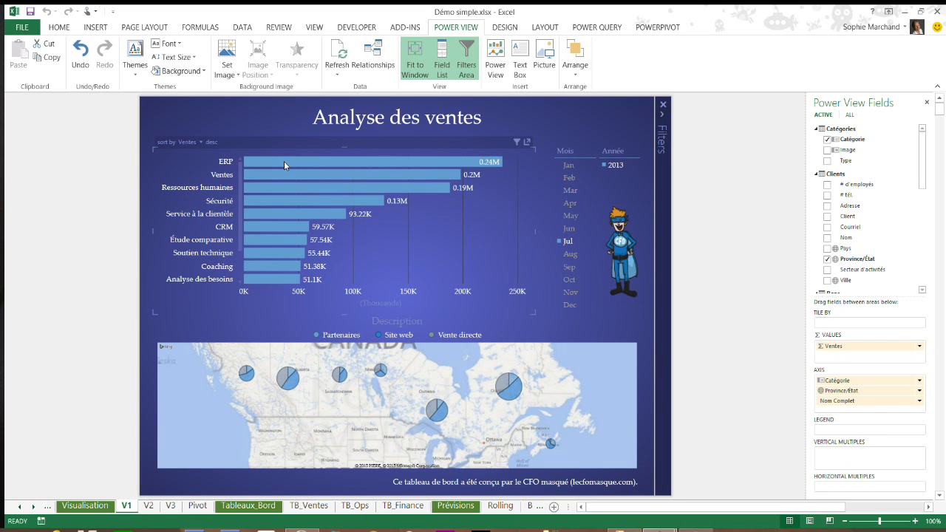
double_click(284, 161)
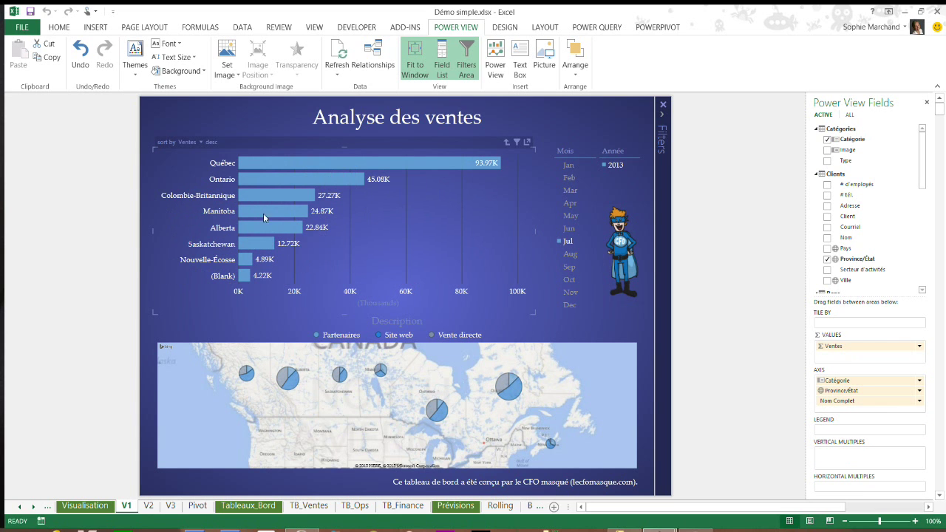
double_click(289, 162)
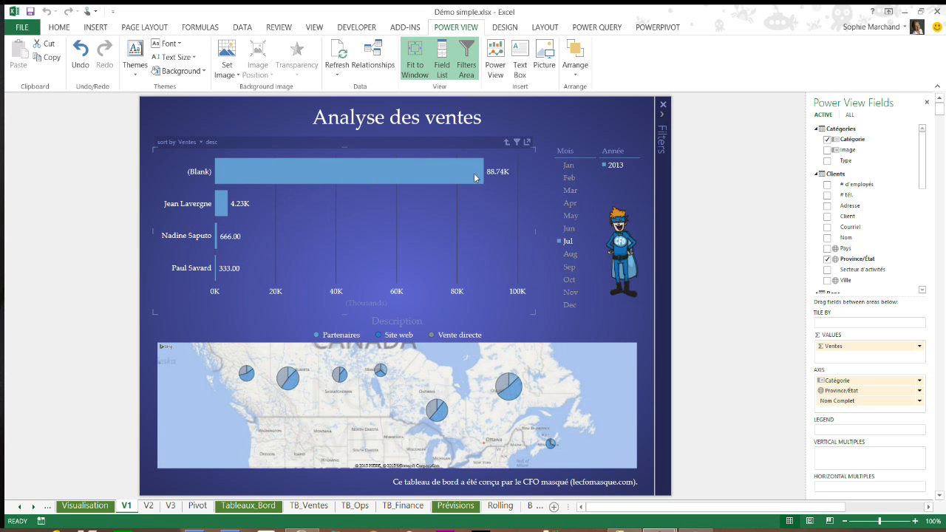
click(507, 143)
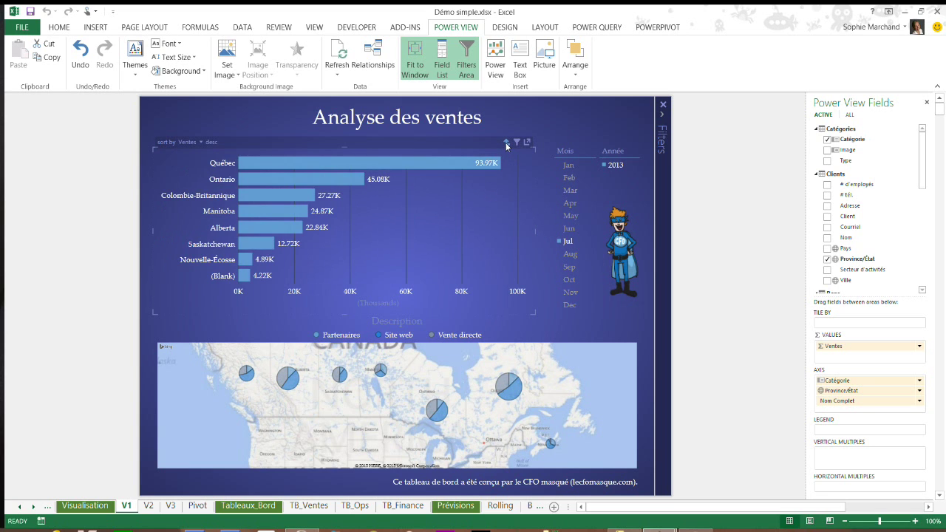
click(507, 143)
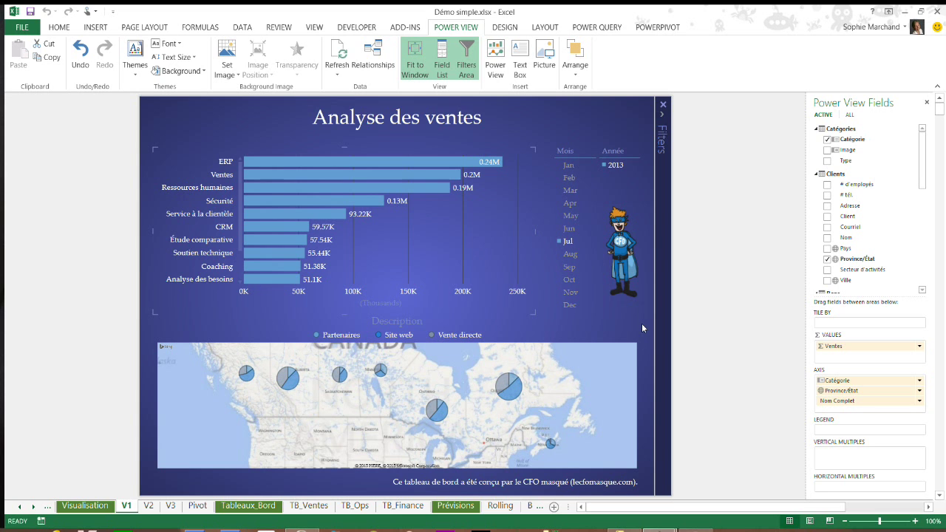
Expand the Filters area and collapse the Clients, Catégories, Reps and Ventes tables in the field list.
click(663, 114)
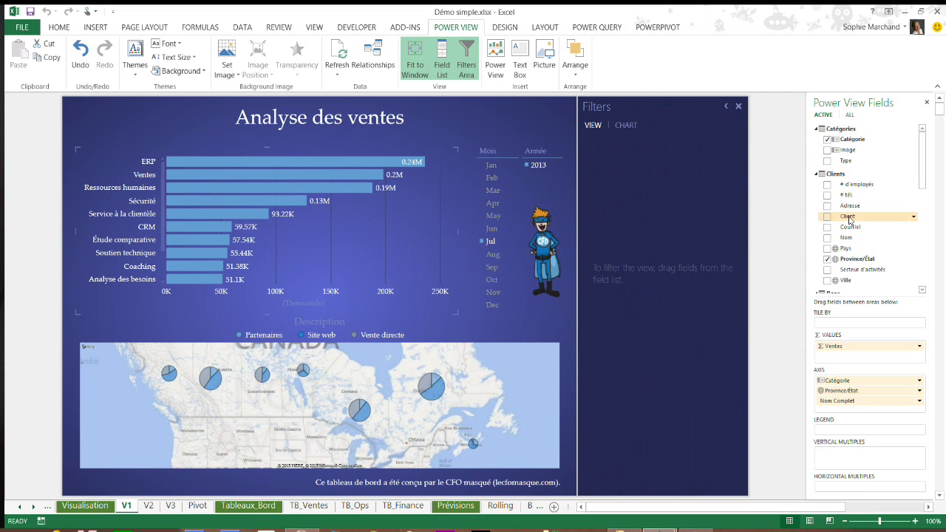
click(816, 176)
click(816, 130)
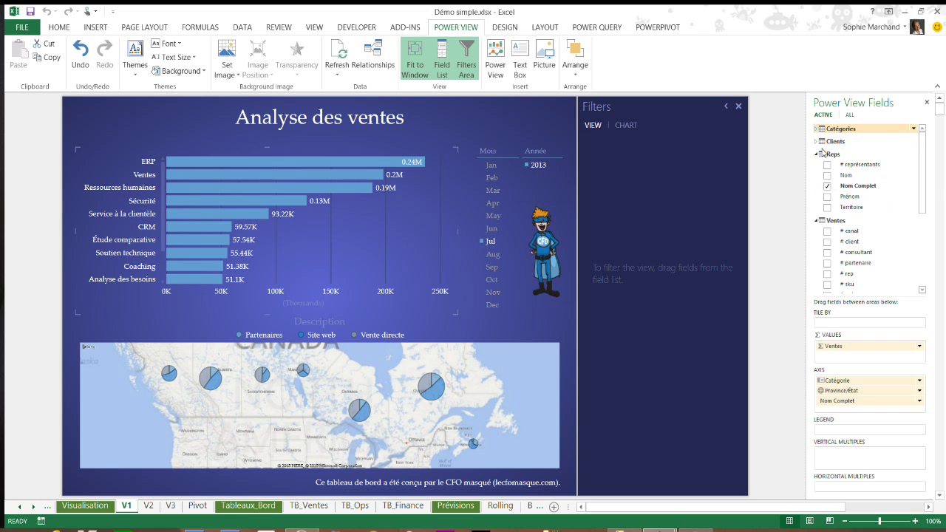
click(816, 155)
click(816, 167)
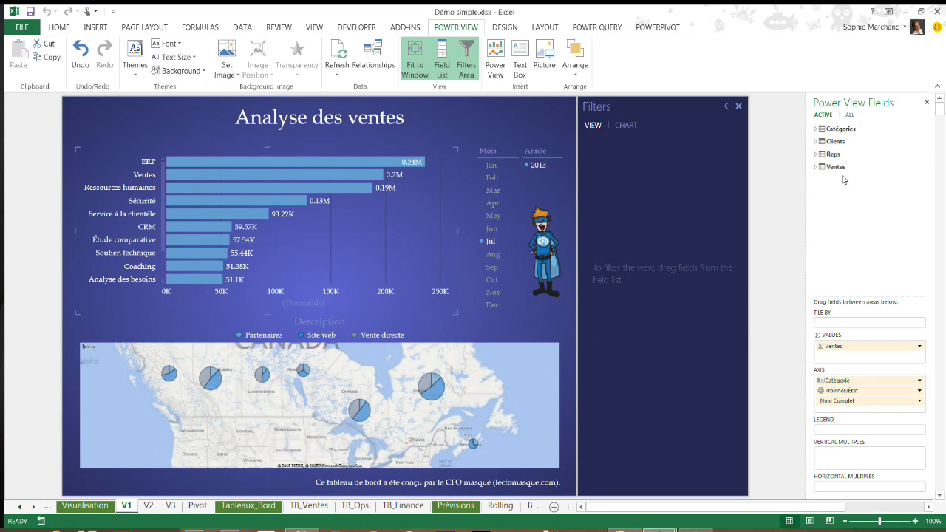
List all the data model's tables, return to the active tables only and expand the fields of Reps.
click(850, 115)
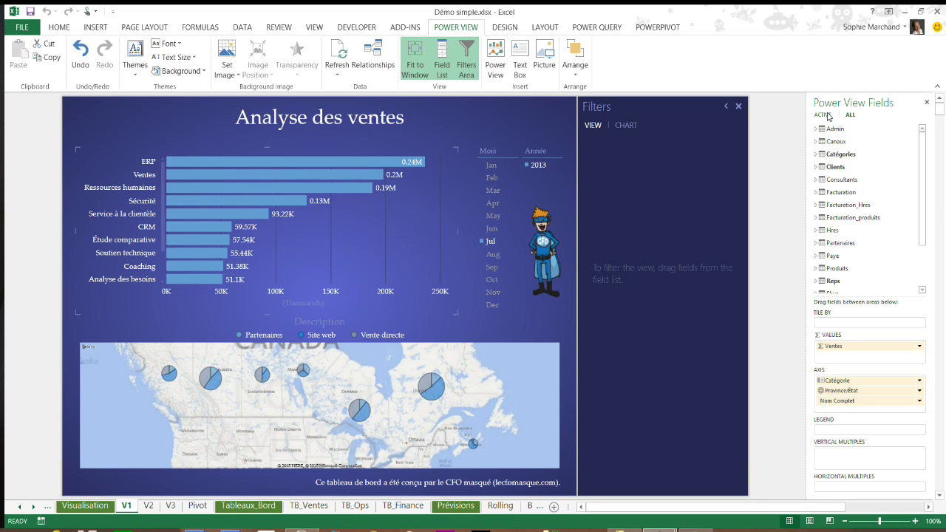
click(826, 115)
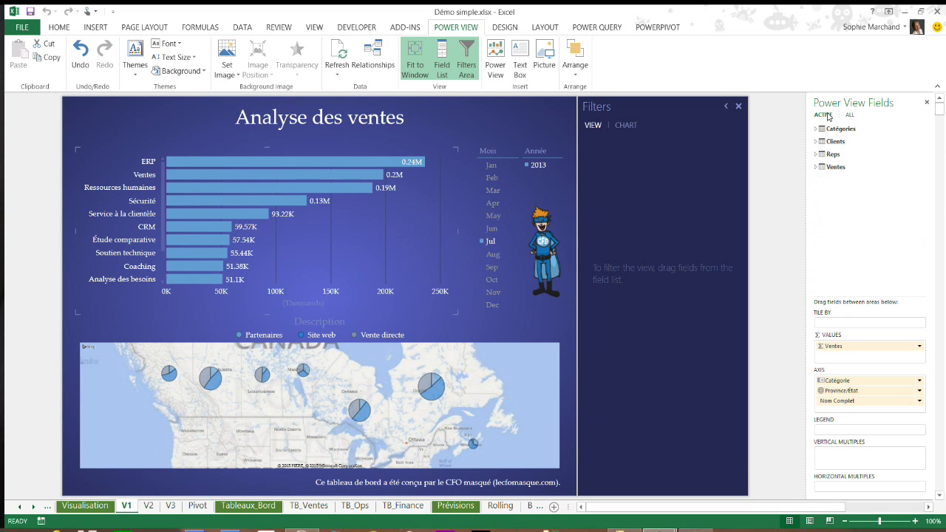
click(816, 155)
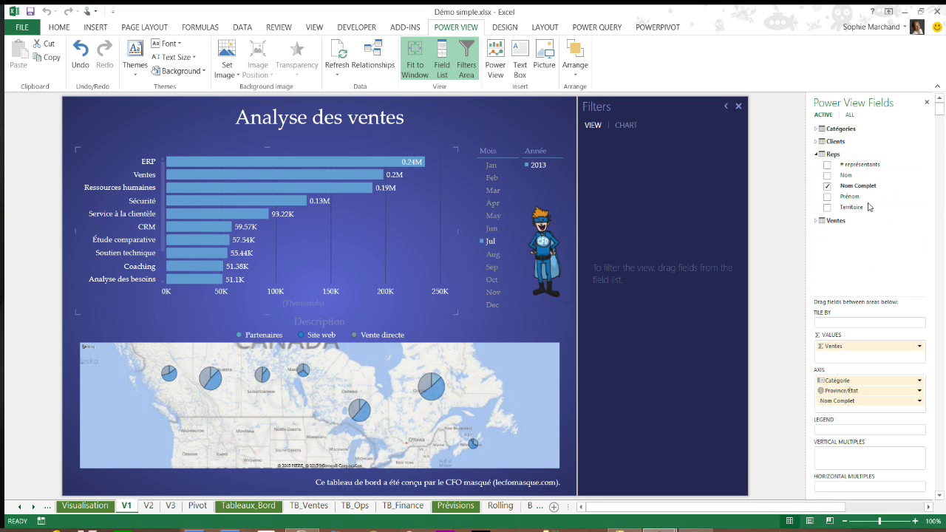
Add Nom Complet as a view filter, try it on the first listed representative, restore all representatives and collapse the Filters area.
drag(868, 191, 613, 167)
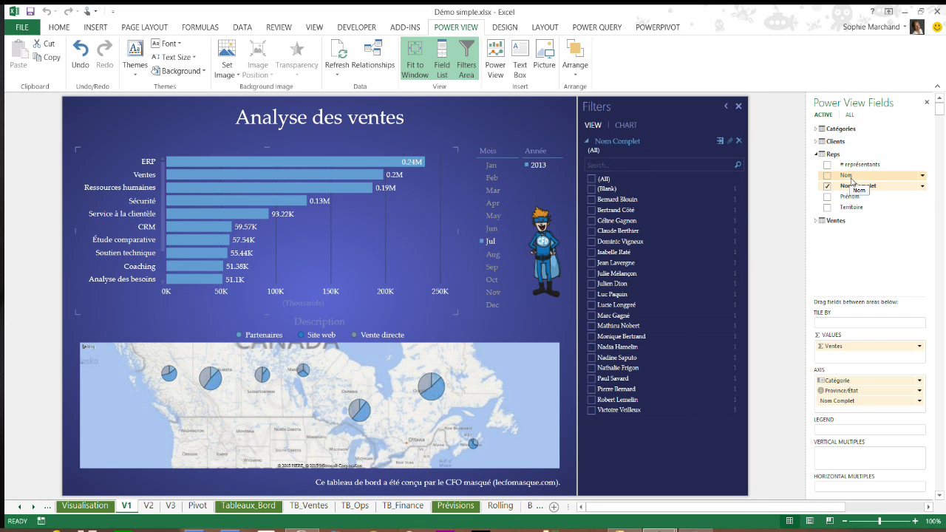
click(598, 203)
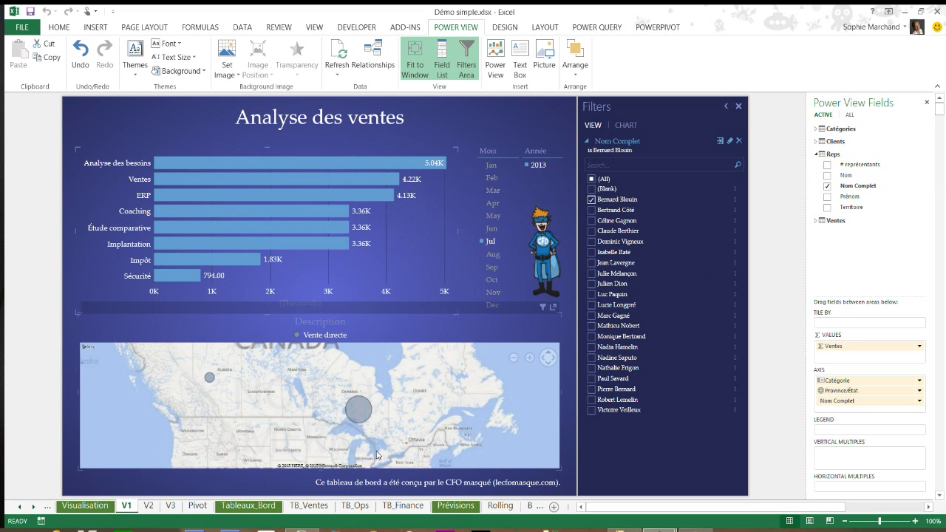
click(628, 198)
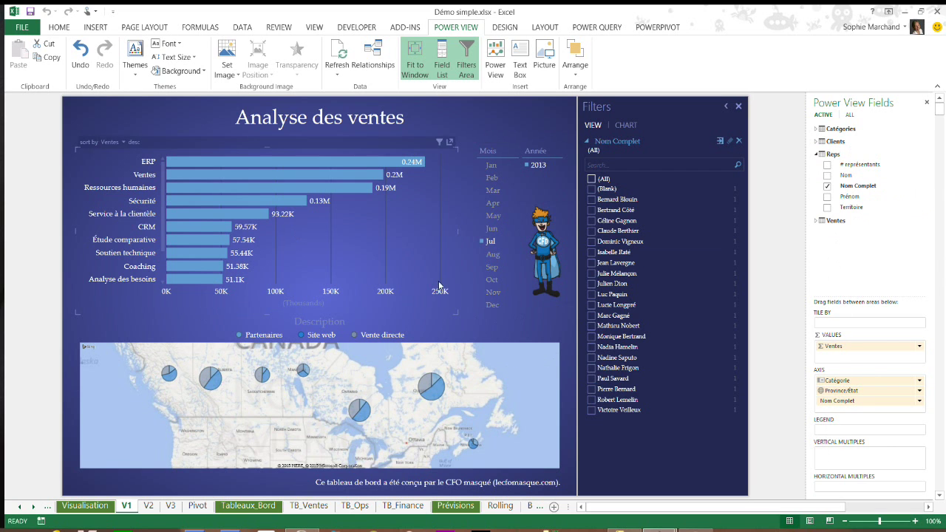
click(726, 106)
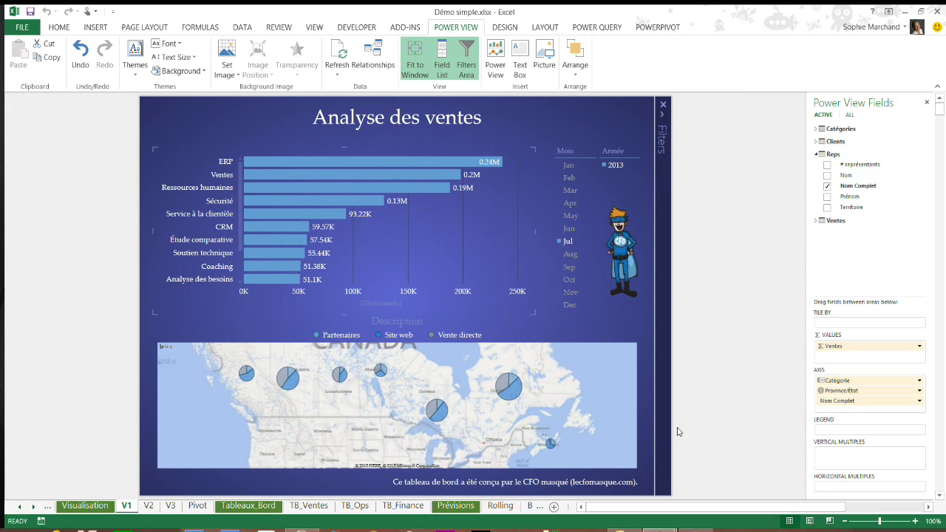
Display the margin analysis on sheet V2 and the profitability analysis on sheet V3.
click(149, 506)
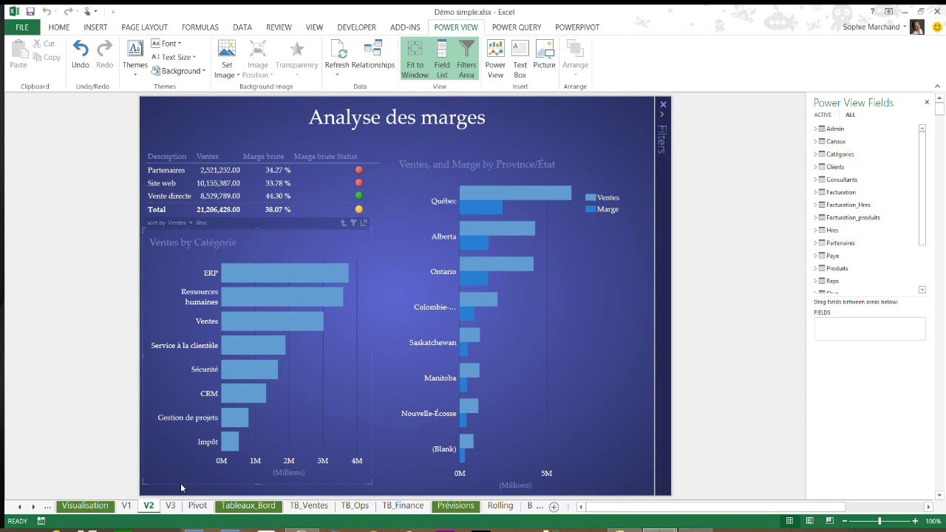
click(172, 508)
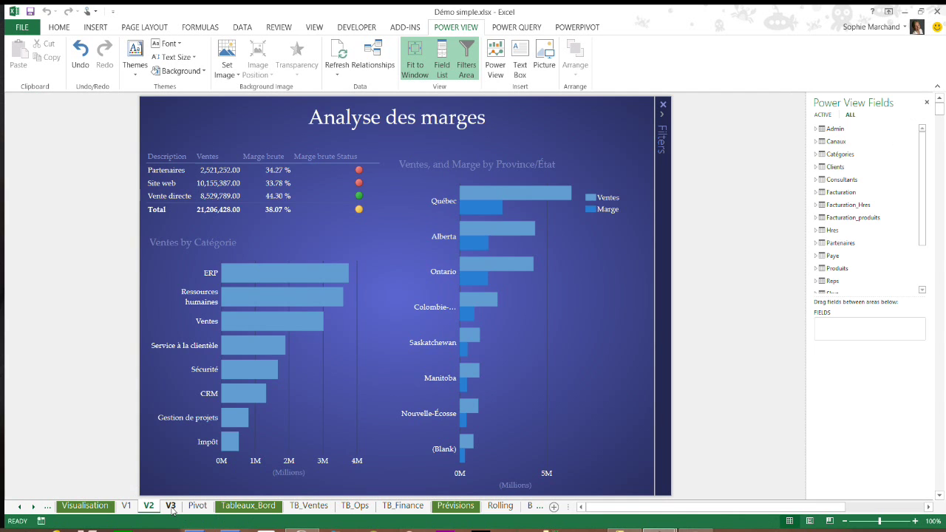
click(170, 507)
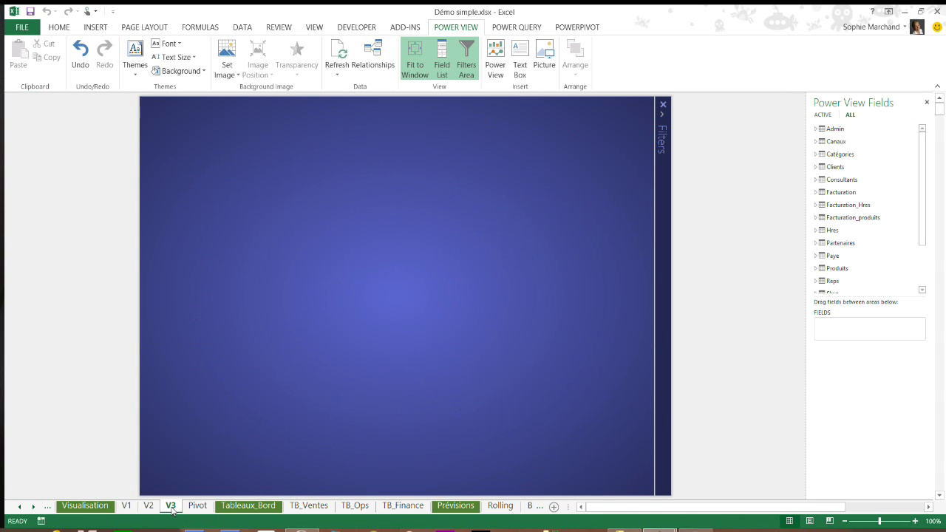
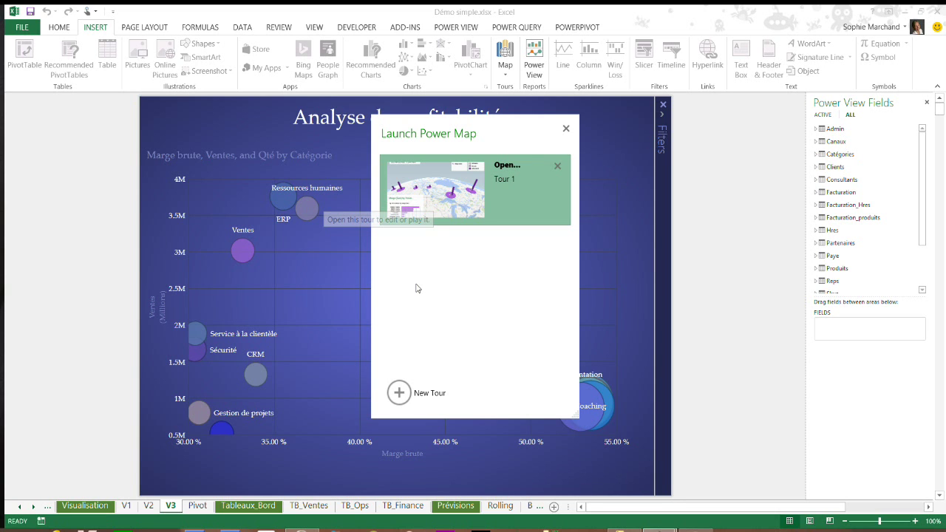
Open Tour 1 in Power Map, maximize its window and play the map's timeline.
key(Escape)
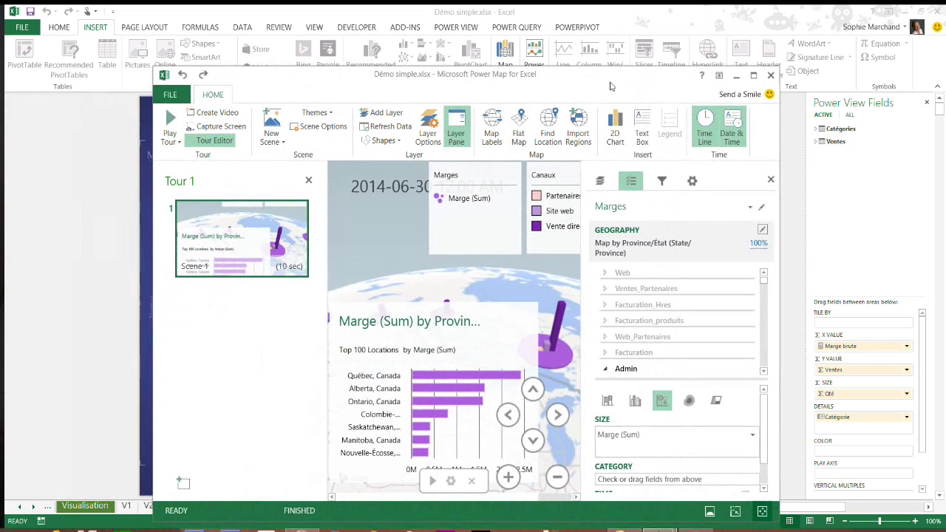
click(753, 75)
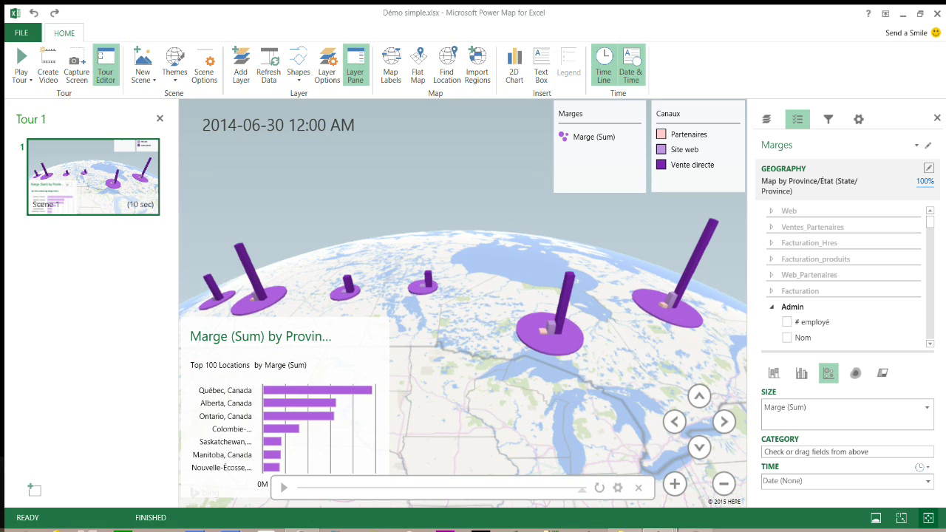
click(284, 488)
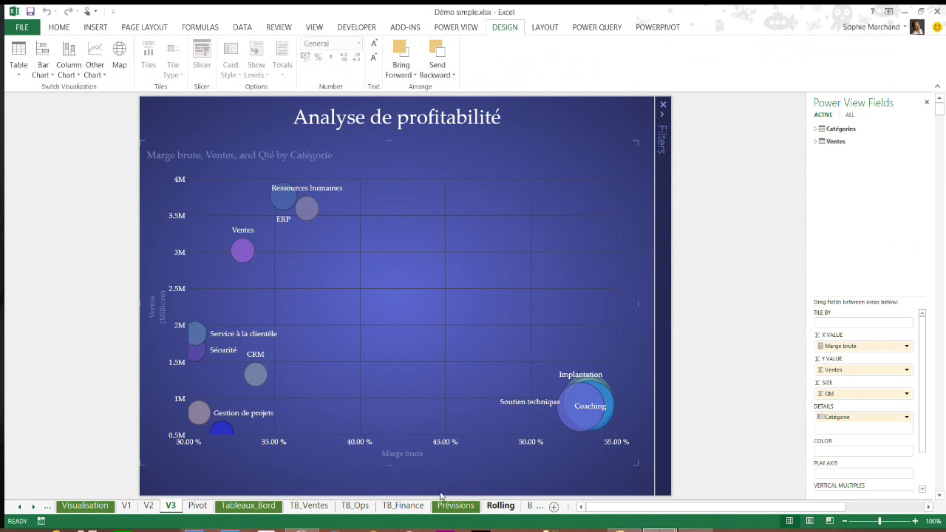
Switch back to the Excel workbook and display the TB_Ventes dashboard sheet.
click(311, 506)
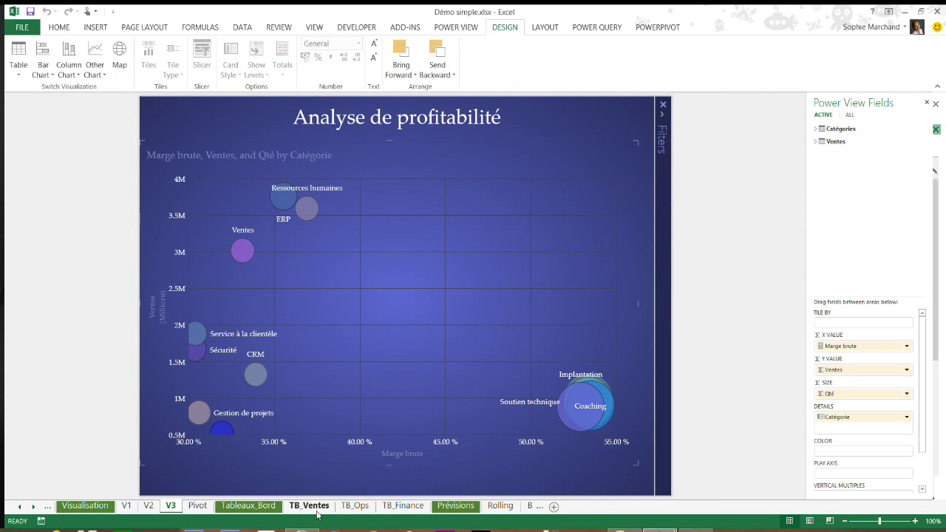